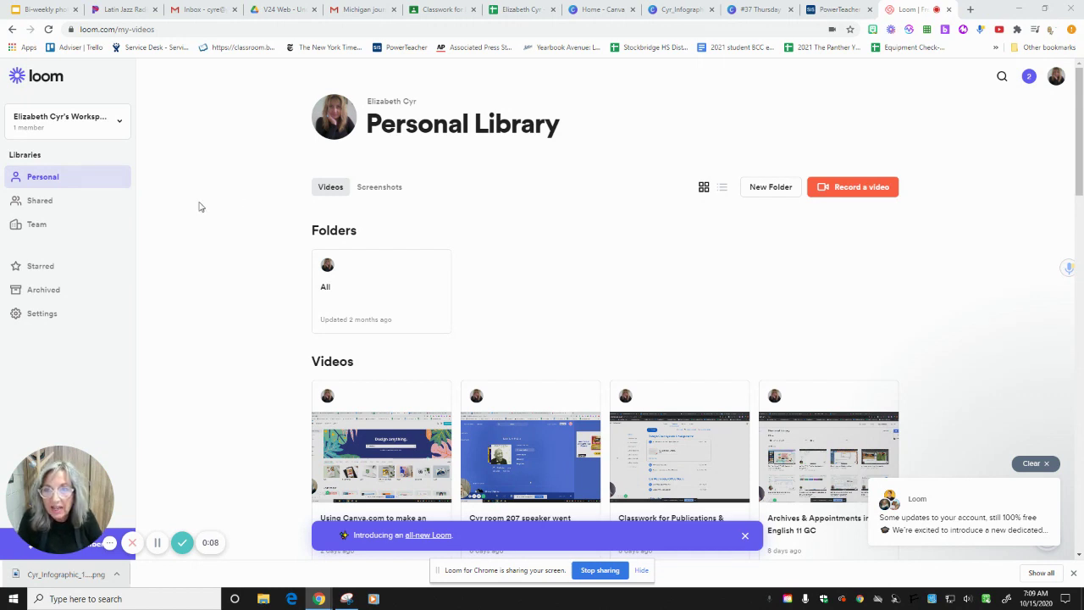
- Switch the browser from the Loom library to the Home - Canva tab
click(606, 16)
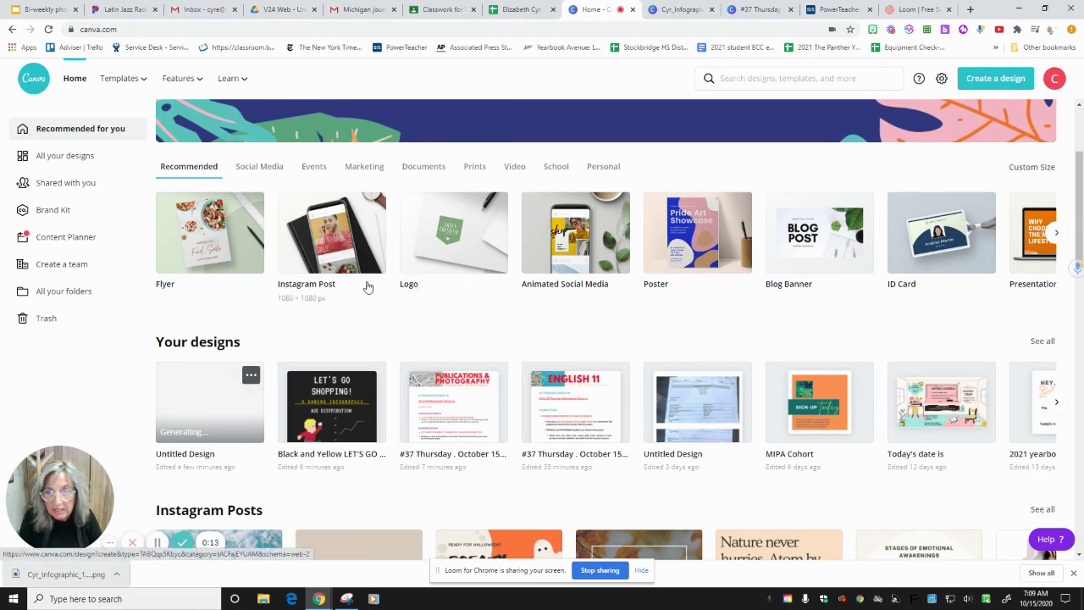
- Browse Templates > Infographic and open the black-and-yellow Let's Go Shopping gaming template
scroll(368, 288, up, 2)
mouse_move(117, 81)
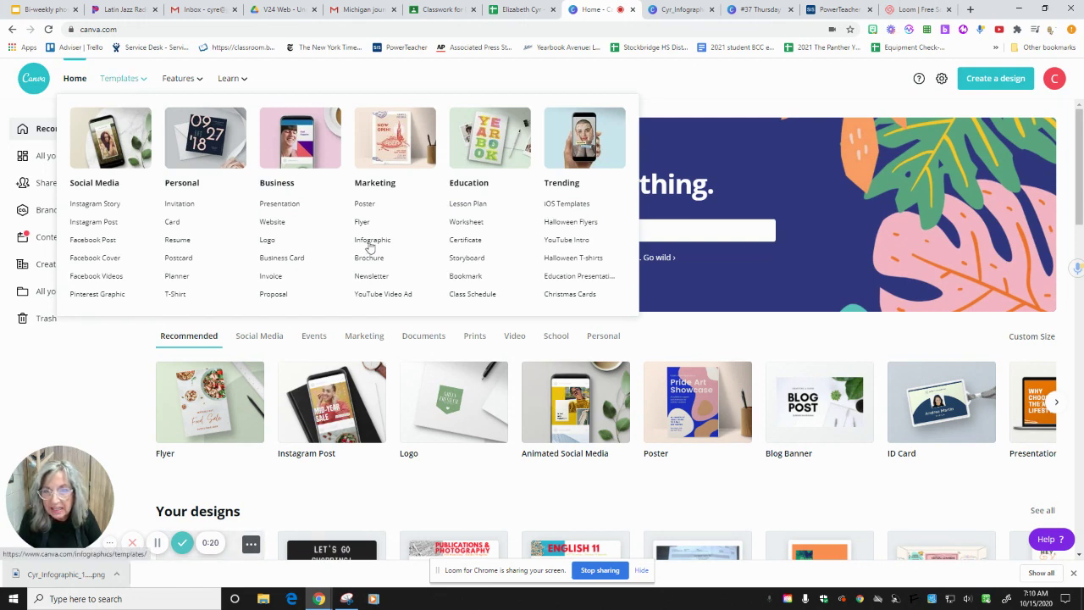
click(369, 243)
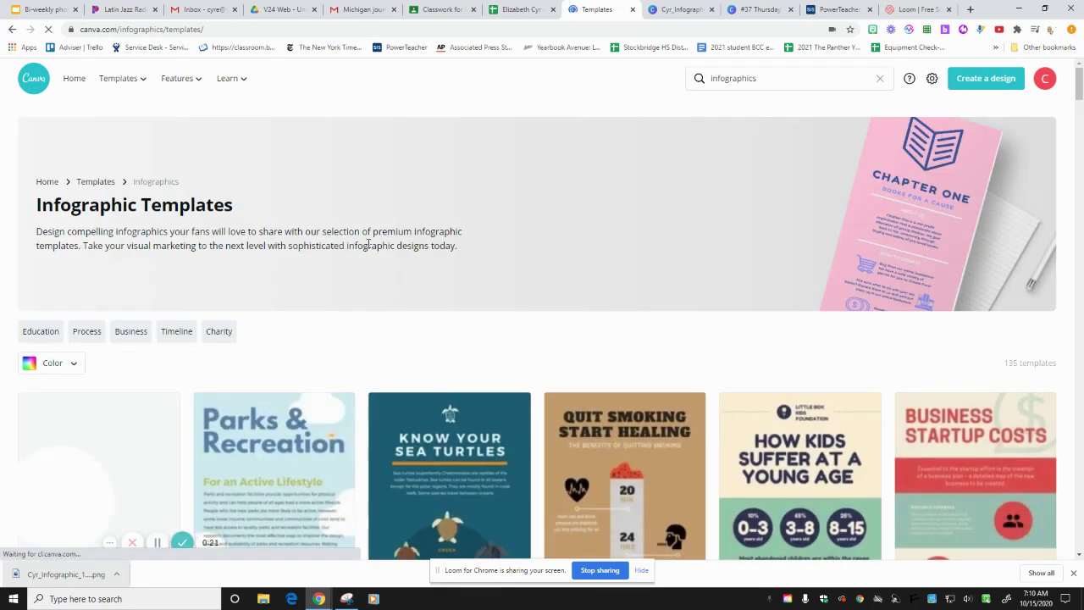
scroll(383, 301, down, 2)
scroll(385, 301, down, 2)
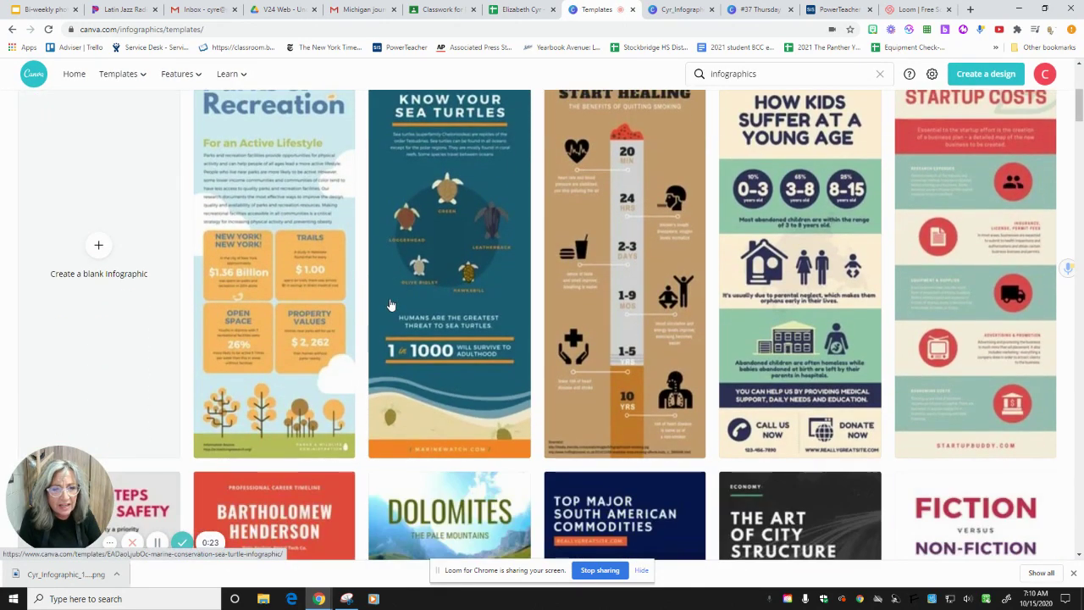
scroll(389, 305, down, 2)
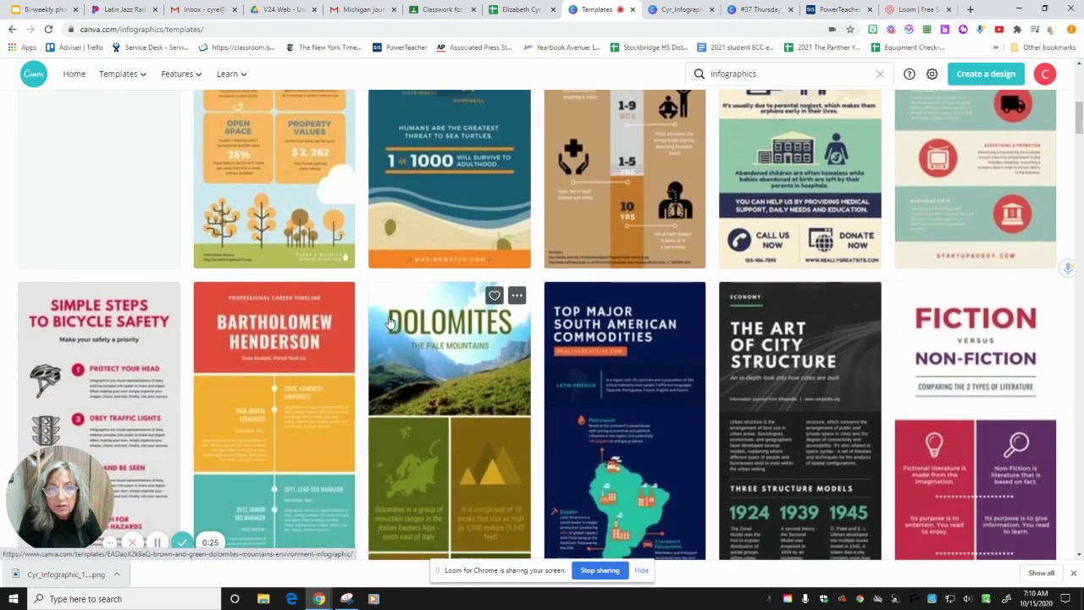
scroll(390, 322, down, 1)
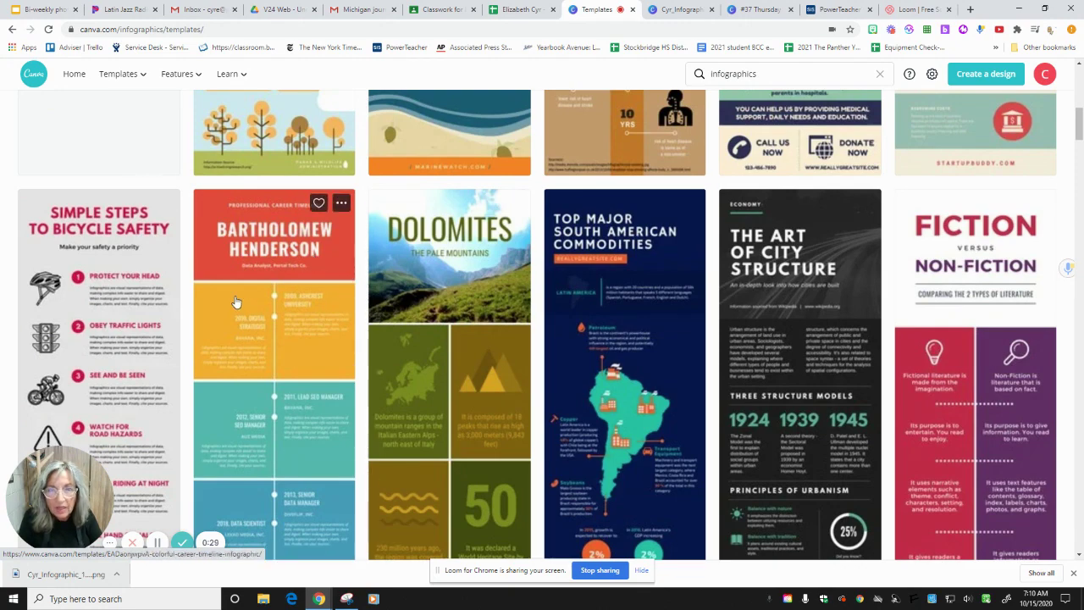
scroll(237, 302, down, 12)
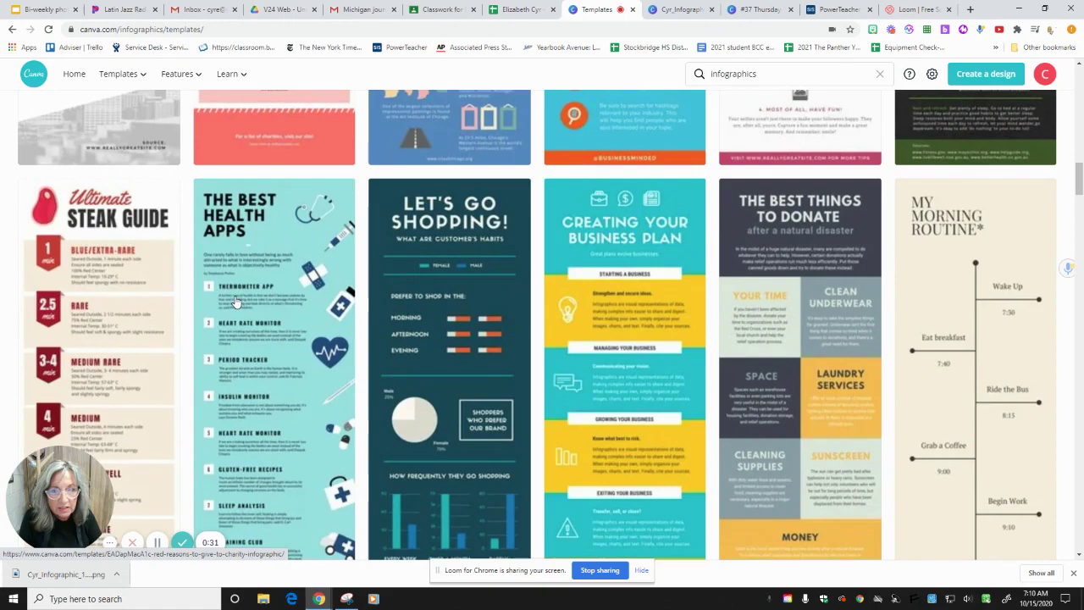
scroll(236, 303, down, 14)
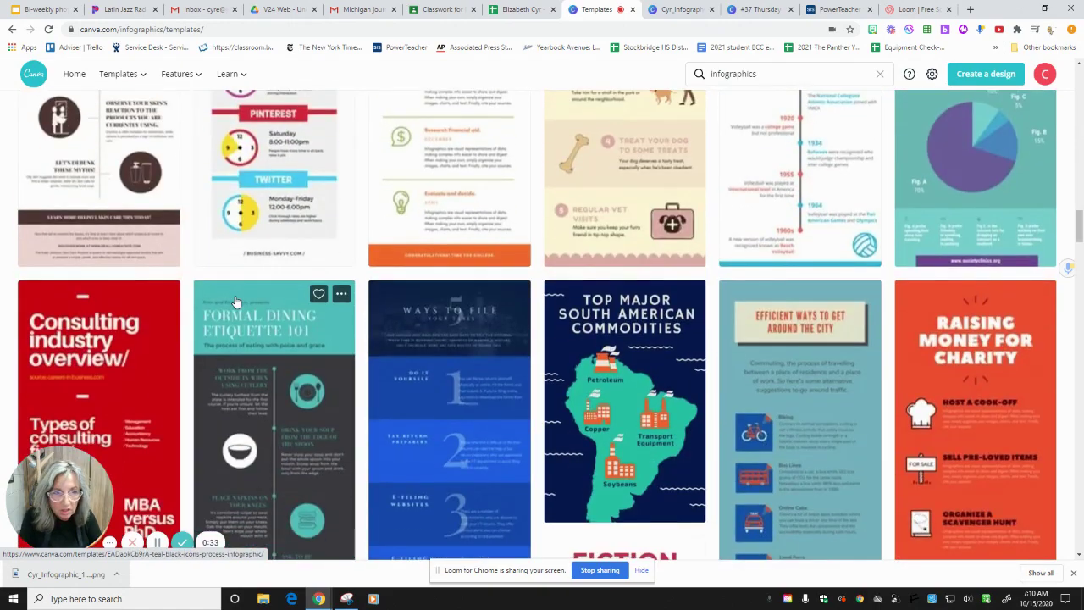
scroll(237, 302, down, 12)
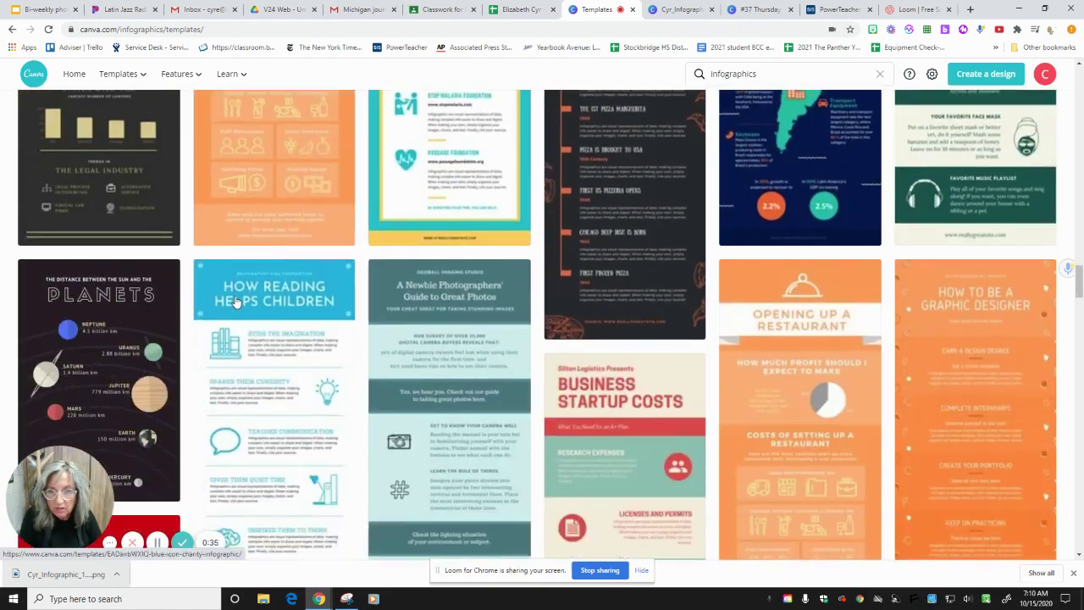
scroll(237, 302, down, 12)
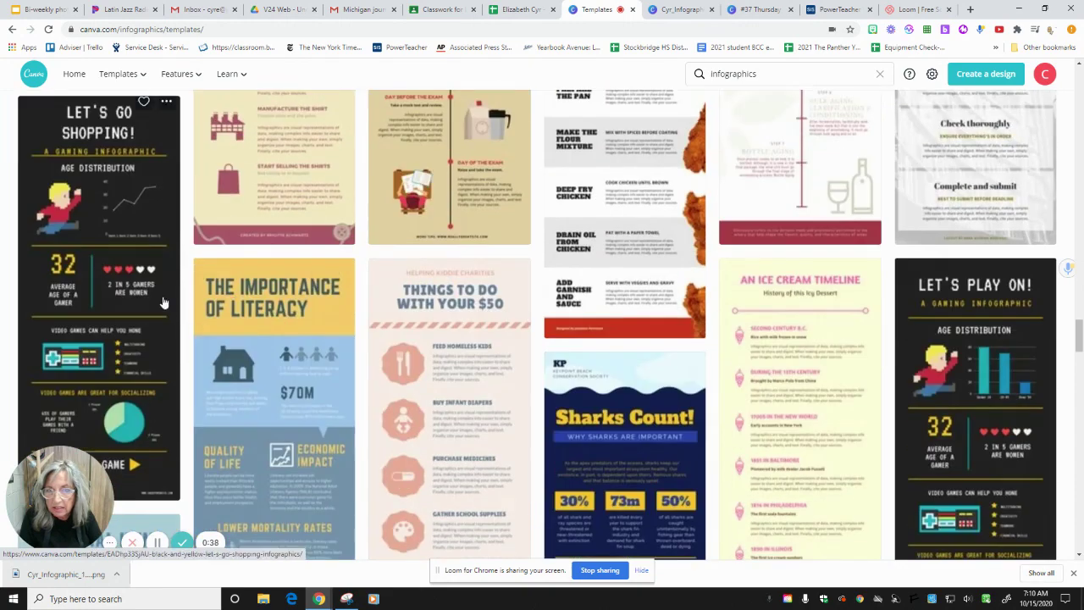
click(153, 200)
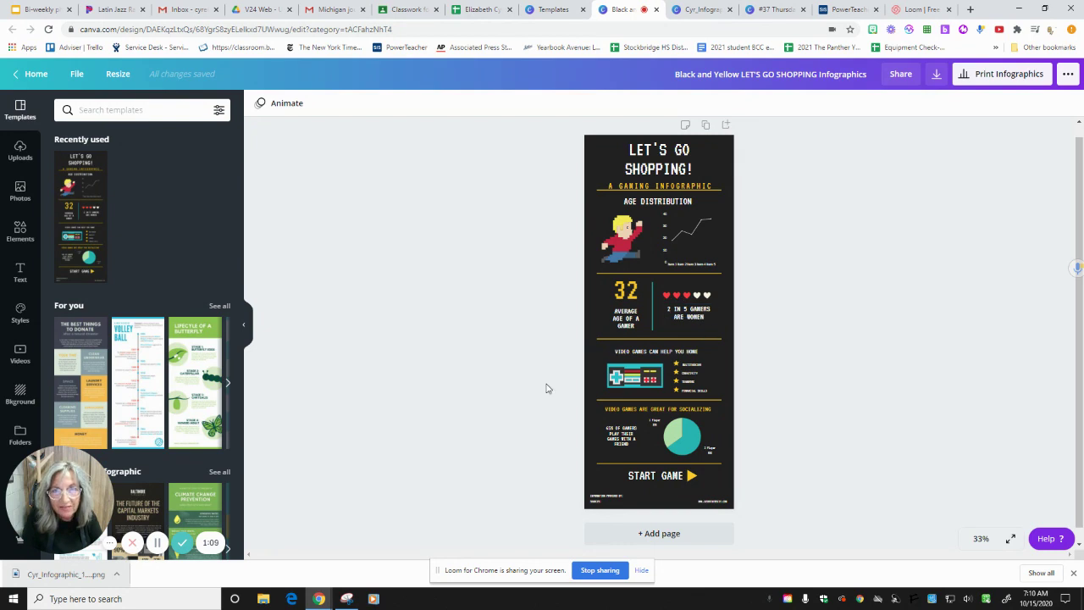
- View the pie chart's data values: 2 Player 65 and 1 Player 35
scroll(537, 385, down, 1)
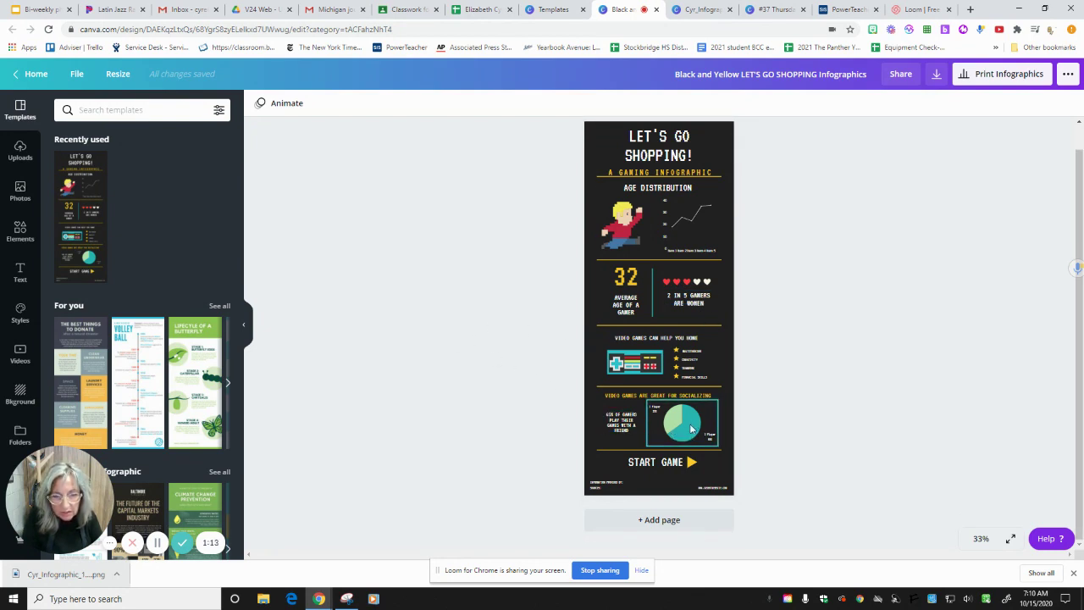
click(691, 429)
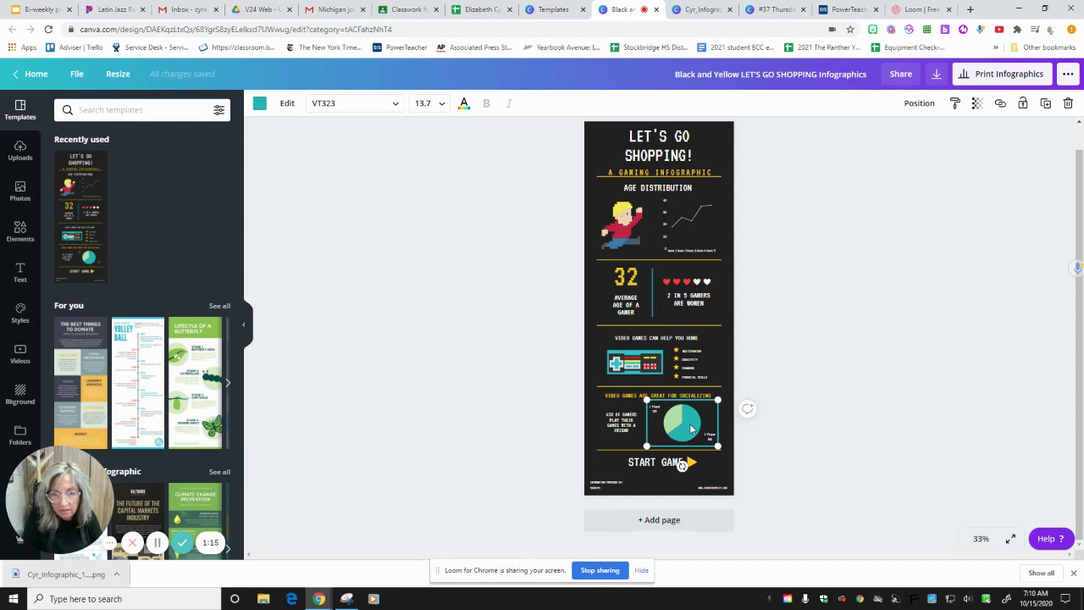
click(691, 429)
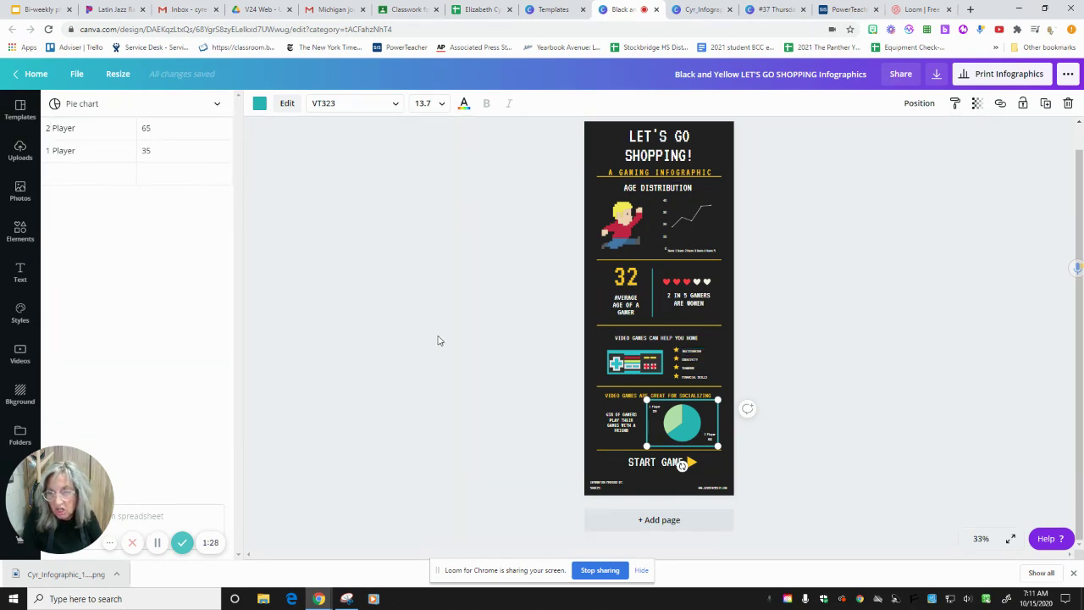
- Return to the template suggestions panel in the editor
scroll(405, 271, up, 1)
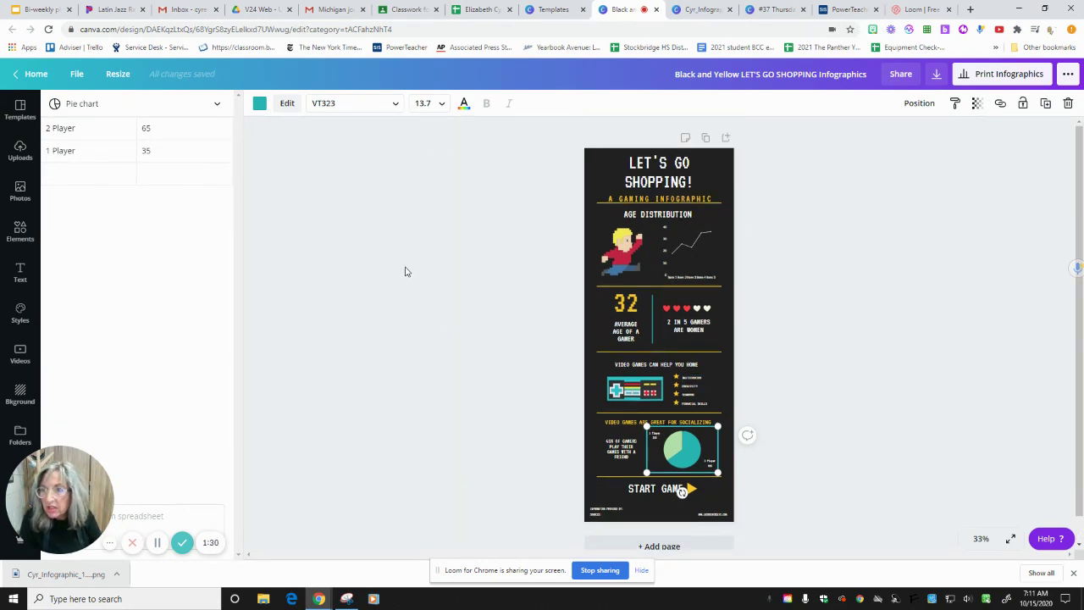
click(20, 111)
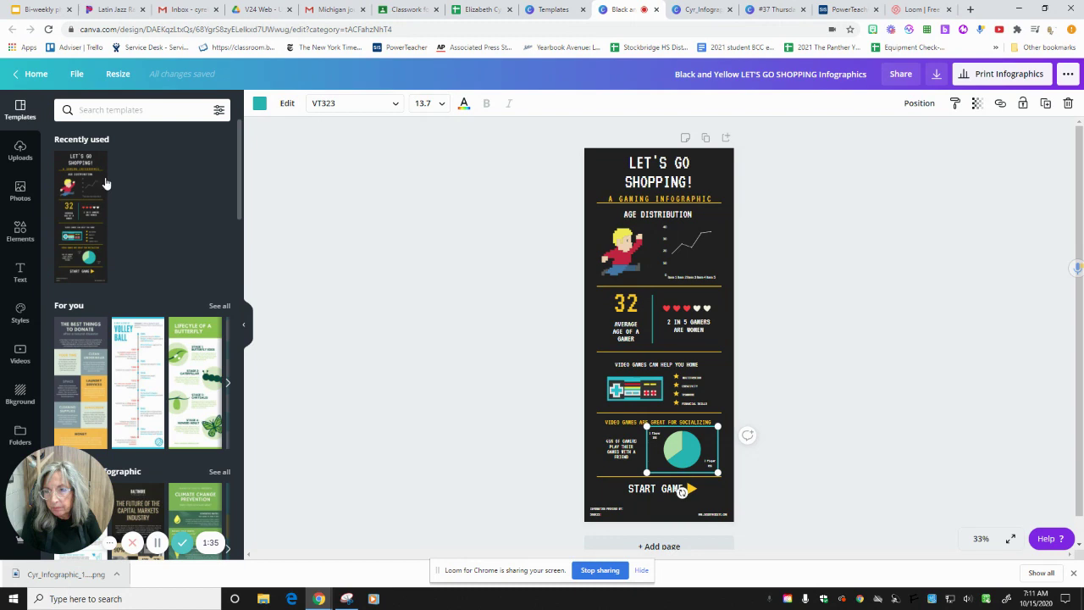
scroll(331, 183, down, 1)
scroll(331, 185, up, 1)
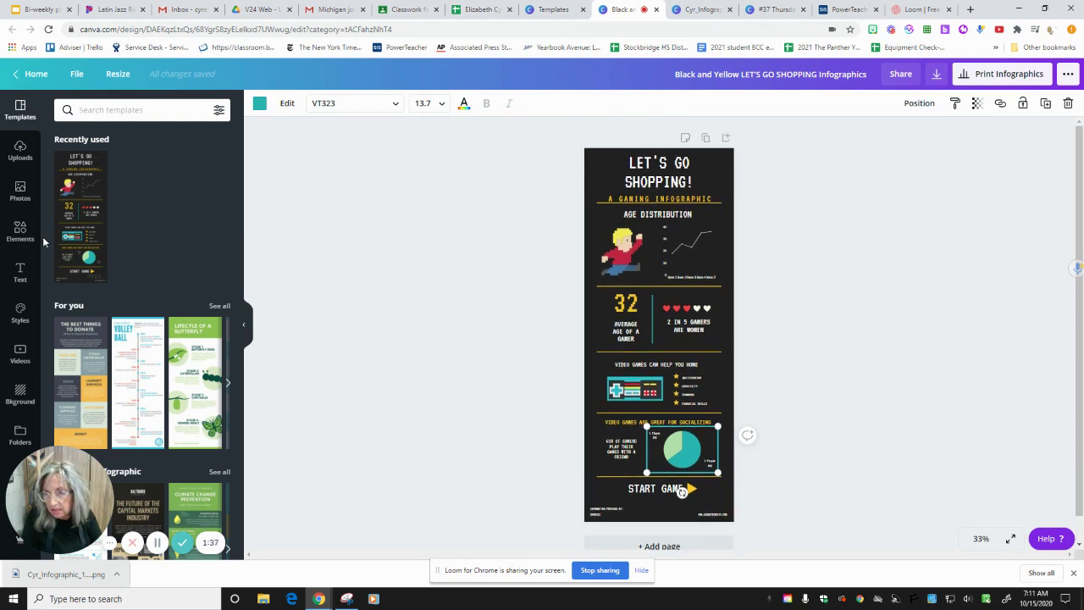
- Leave the design for the Canva home page and browse the templates overview
click(43, 75)
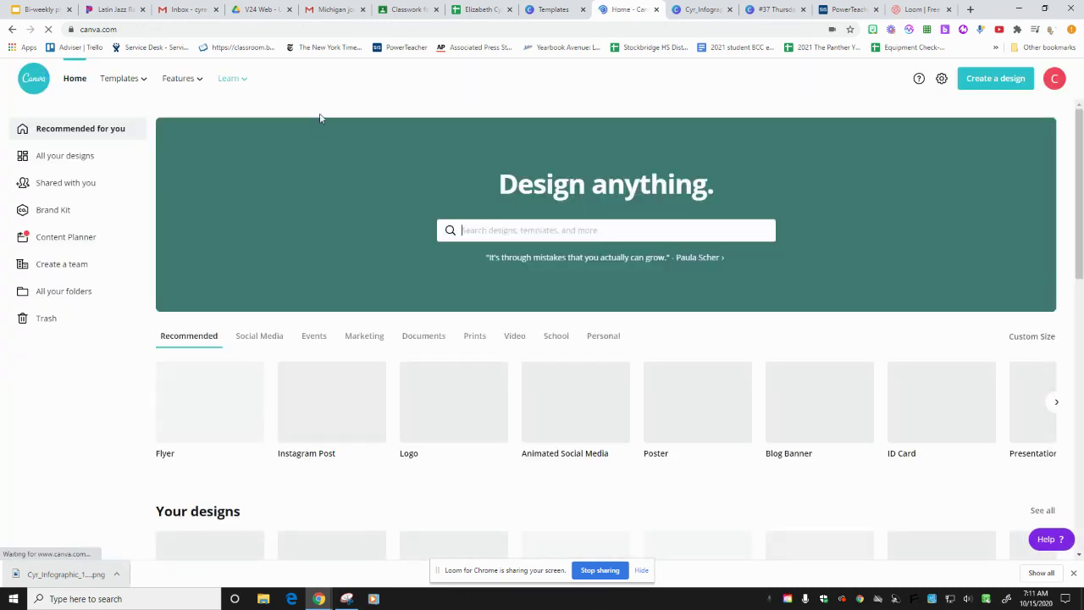
click(122, 79)
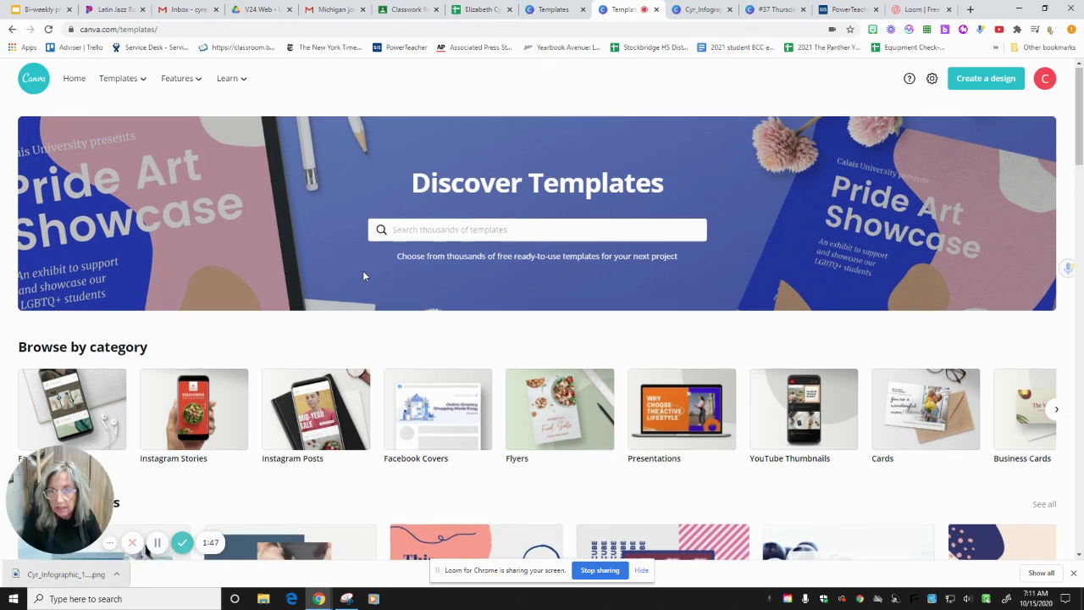
scroll(363, 271, down, 2)
scroll(363, 275, up, 2)
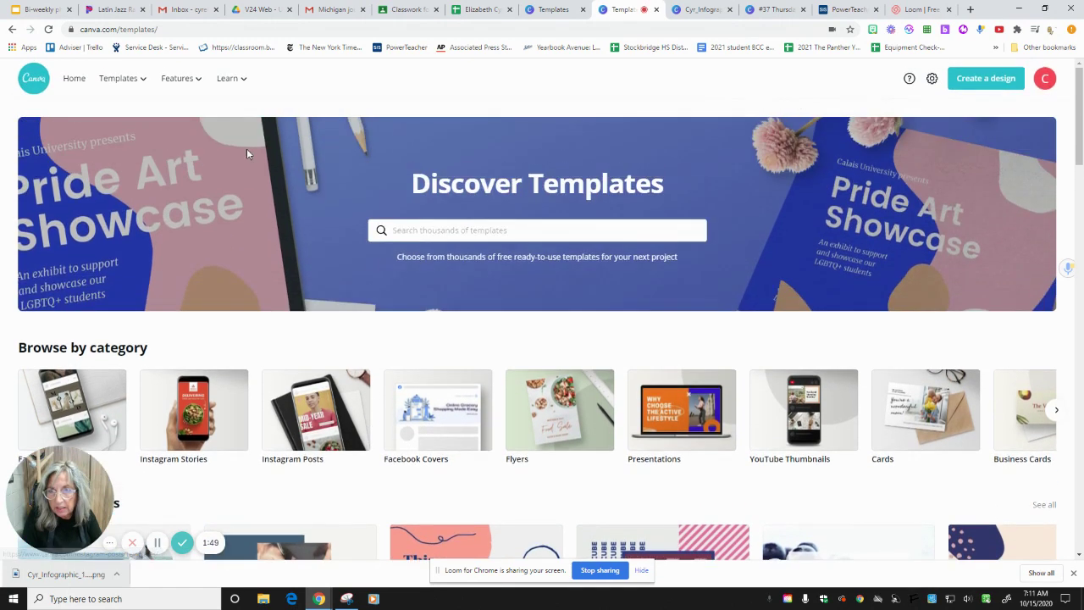
mouse_move(178, 78)
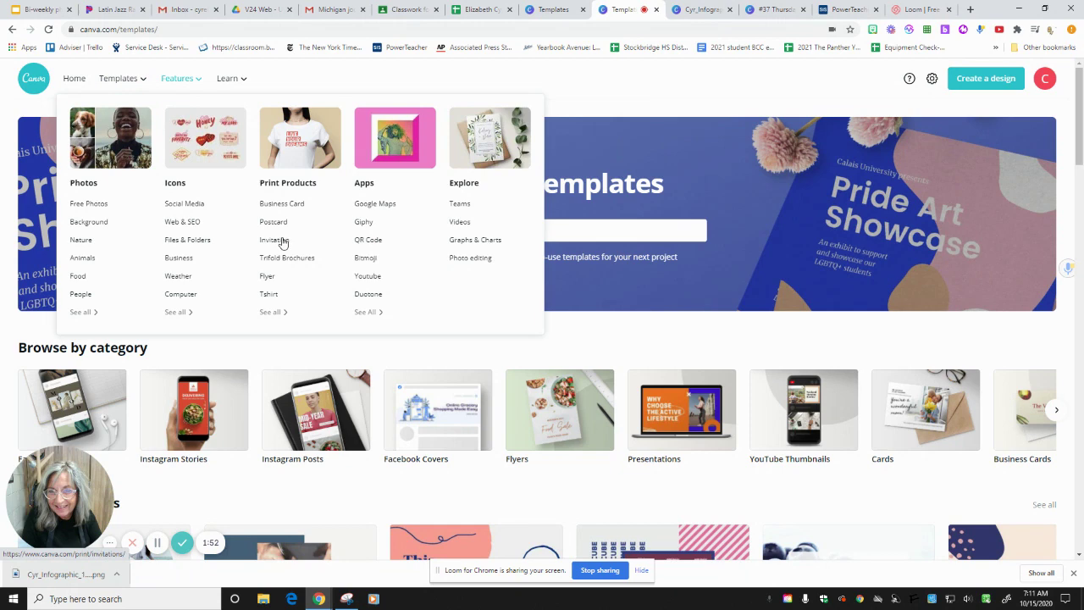
click(70, 78)
mouse_move(121, 78)
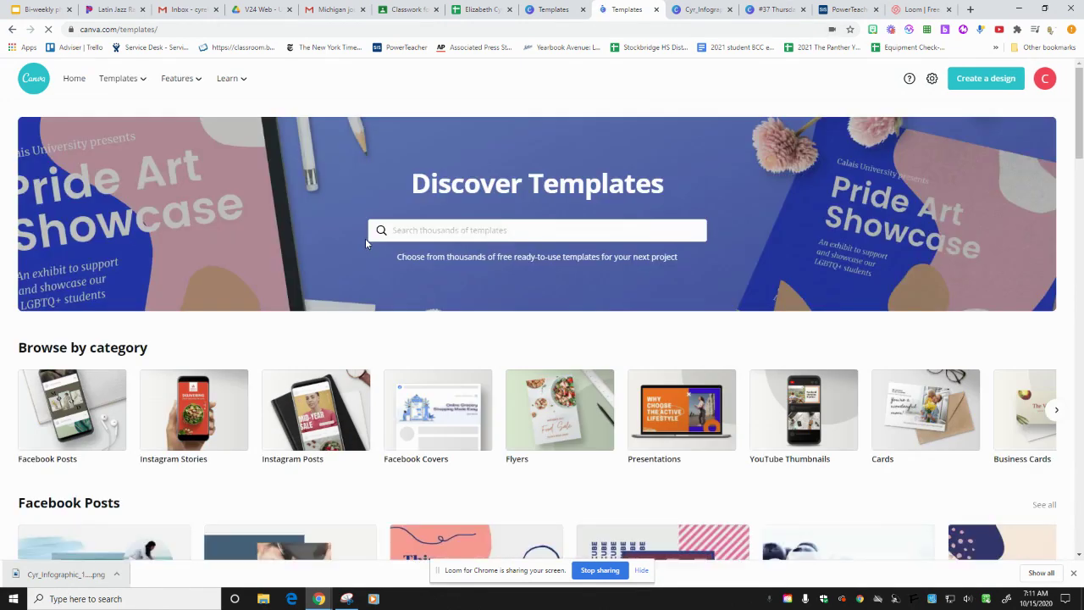
scroll(517, 290, down, 3)
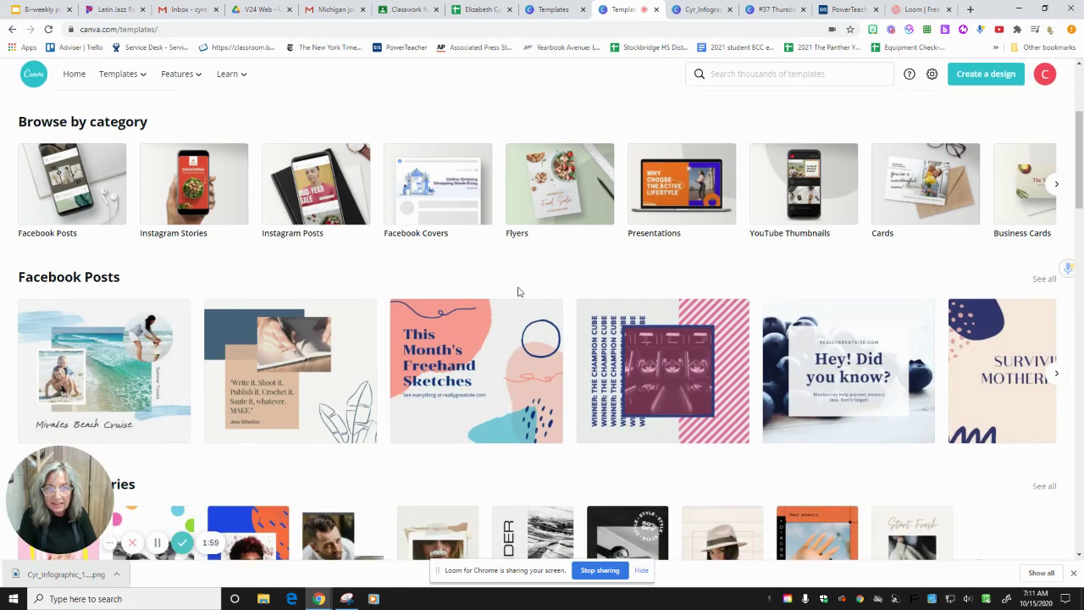
scroll(516, 291, down, 2)
scroll(519, 286, up, 4)
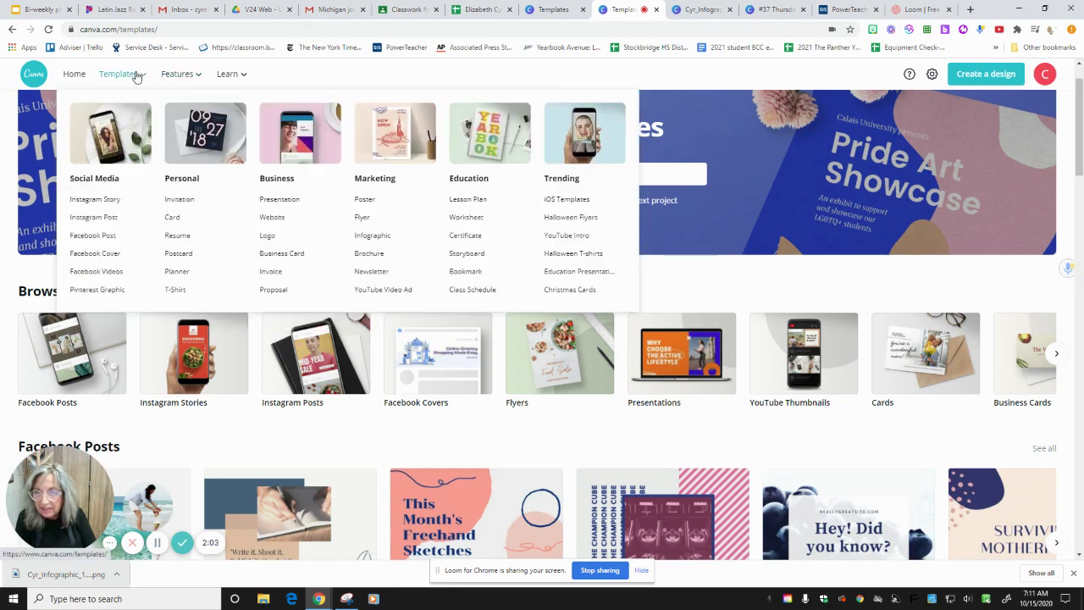
- Open the Infographic templates gallery to create a blank infographic
click(122, 74)
mouse_move(131, 78)
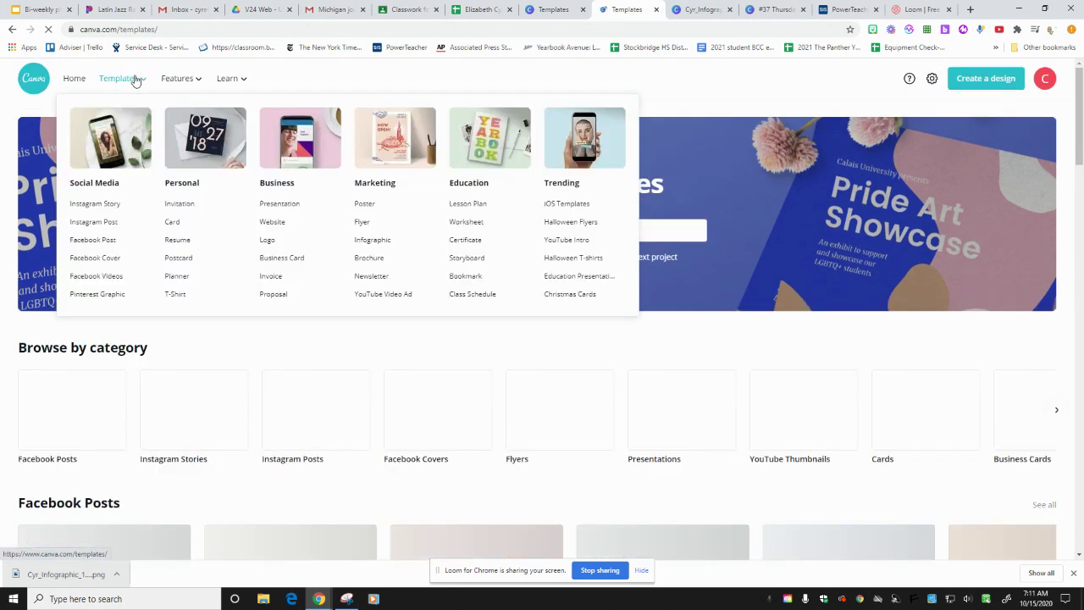
click(380, 245)
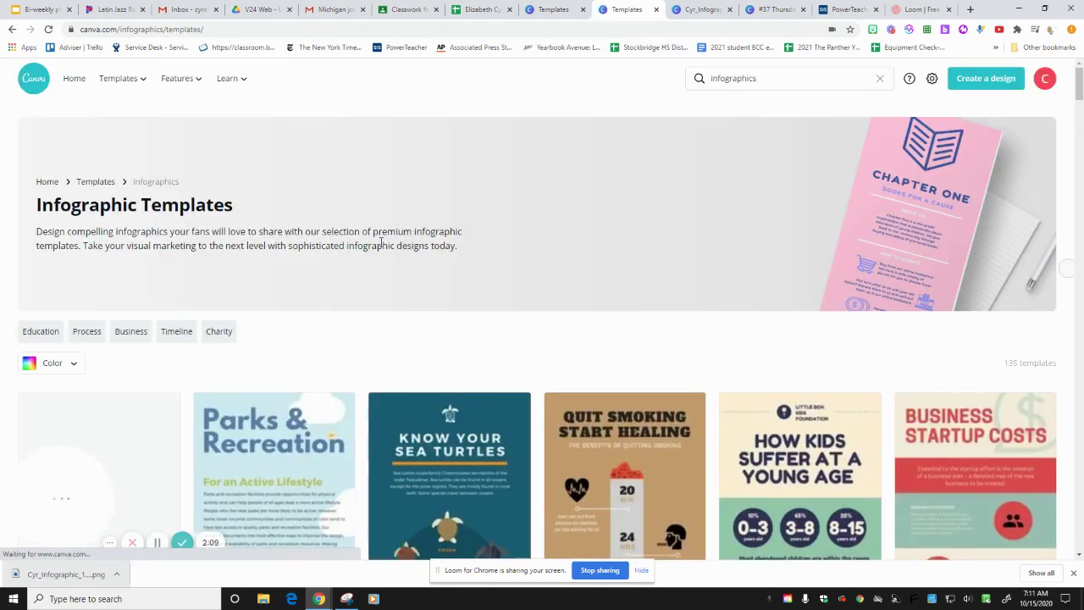
scroll(562, 250, down, 1)
scroll(562, 250, down, 2)
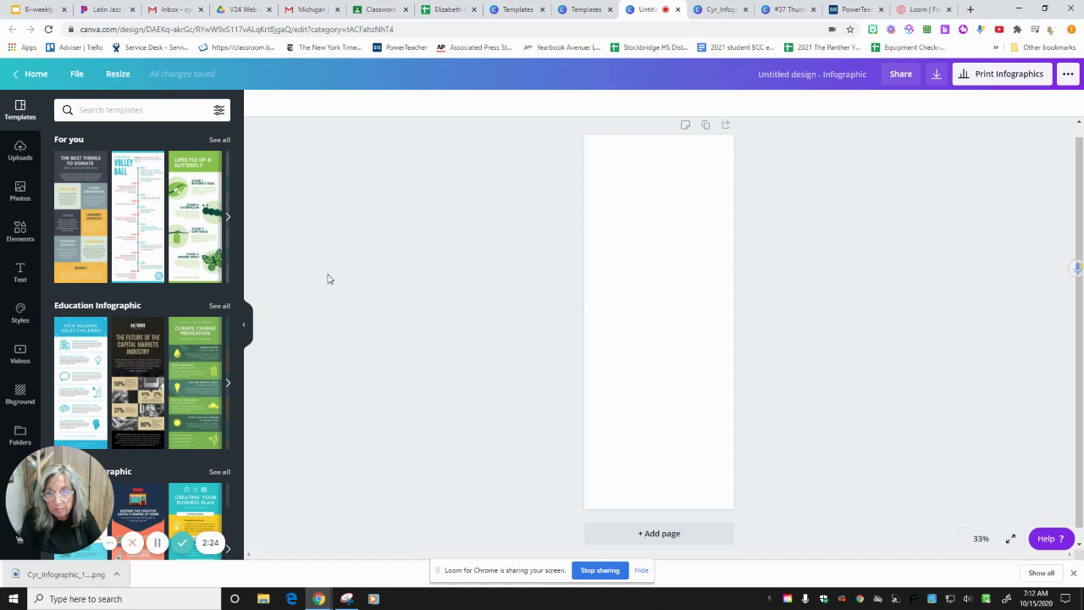
- Set the blank infographic page's background colour to orange
scroll(402, 337, down, 1)
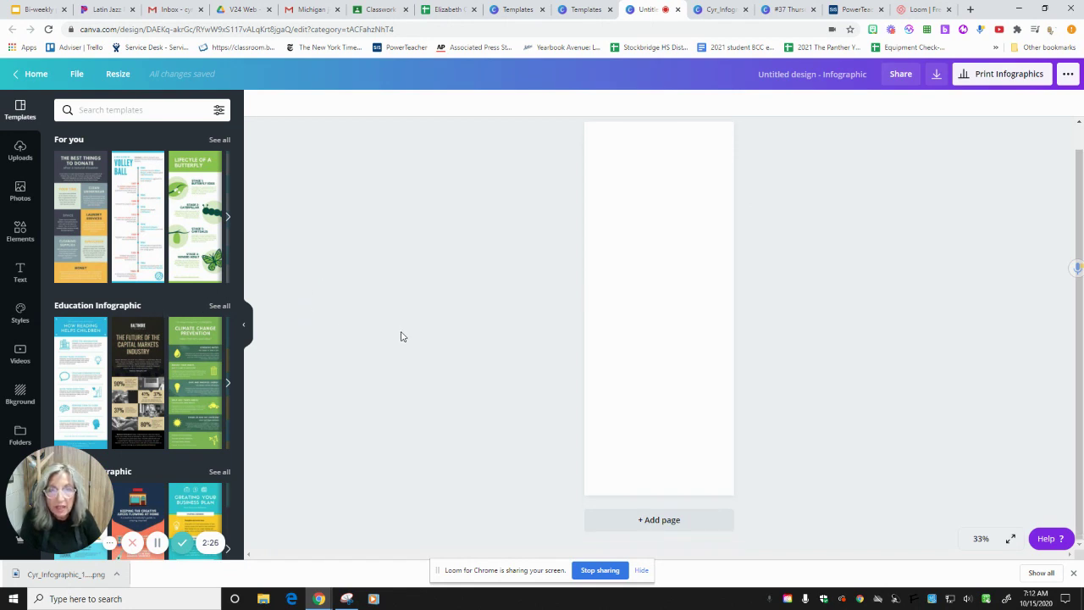
scroll(384, 337, up, 1)
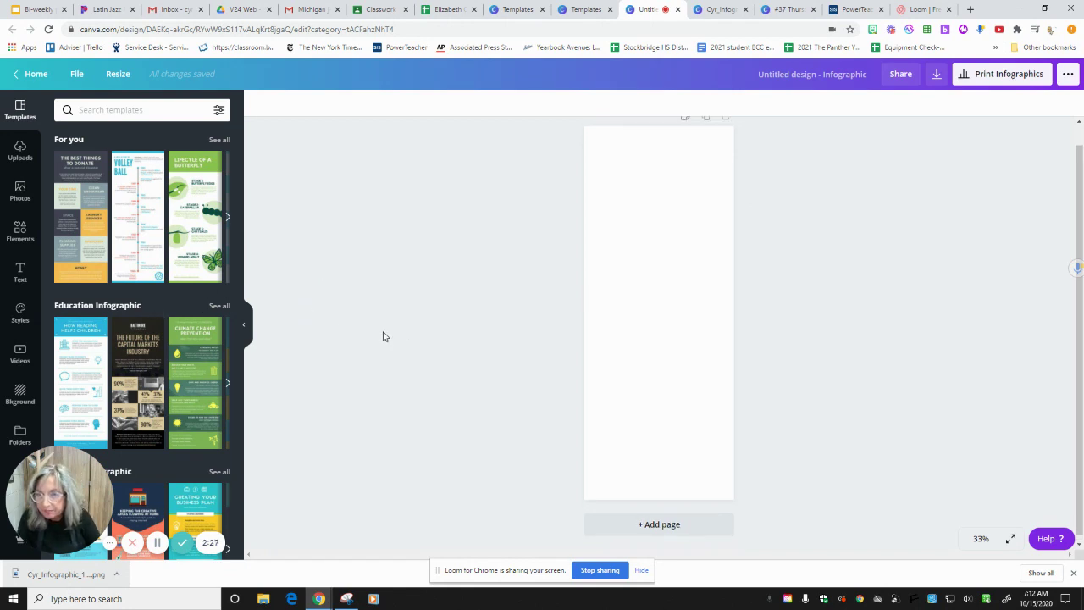
click(667, 316)
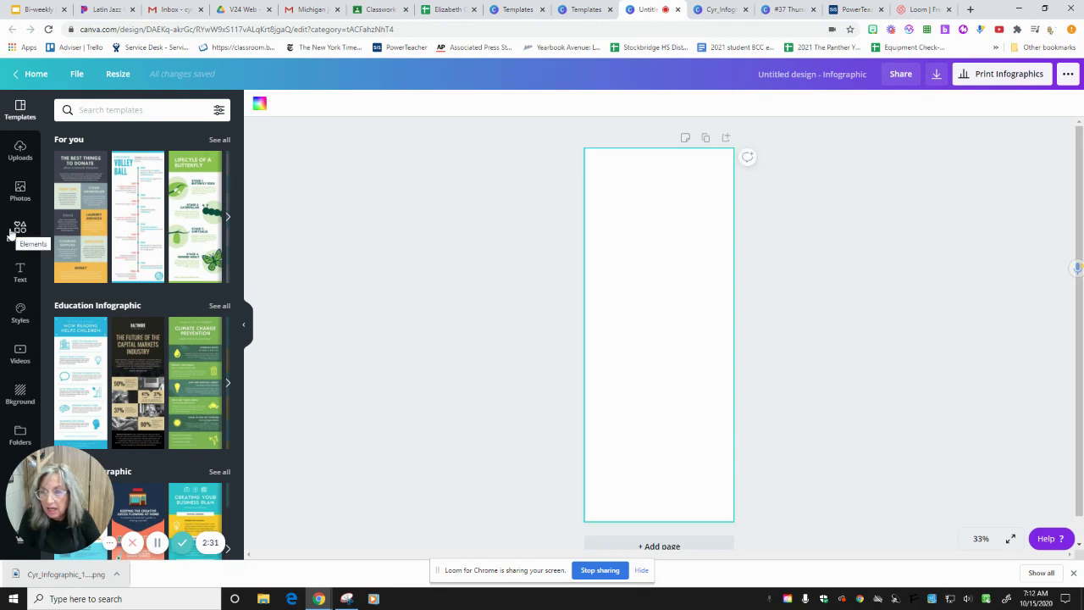
click(25, 396)
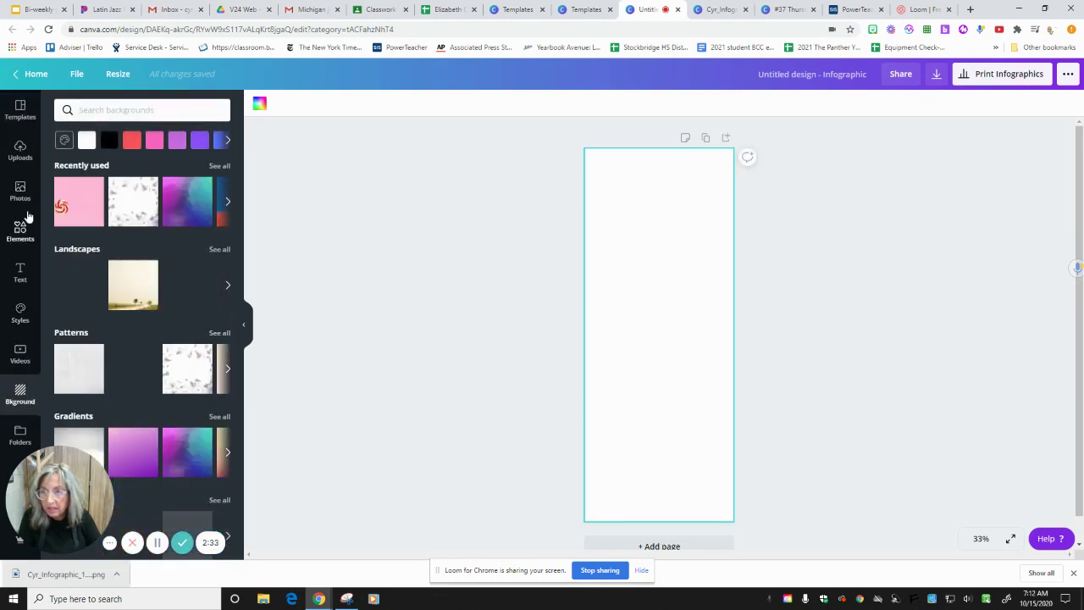
click(229, 143)
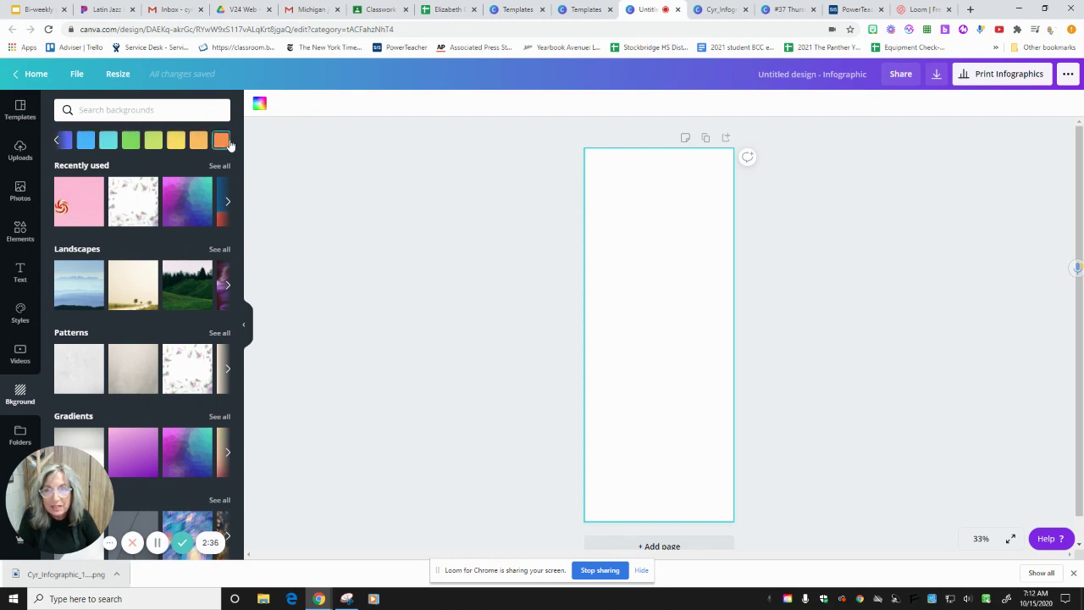
click(227, 142)
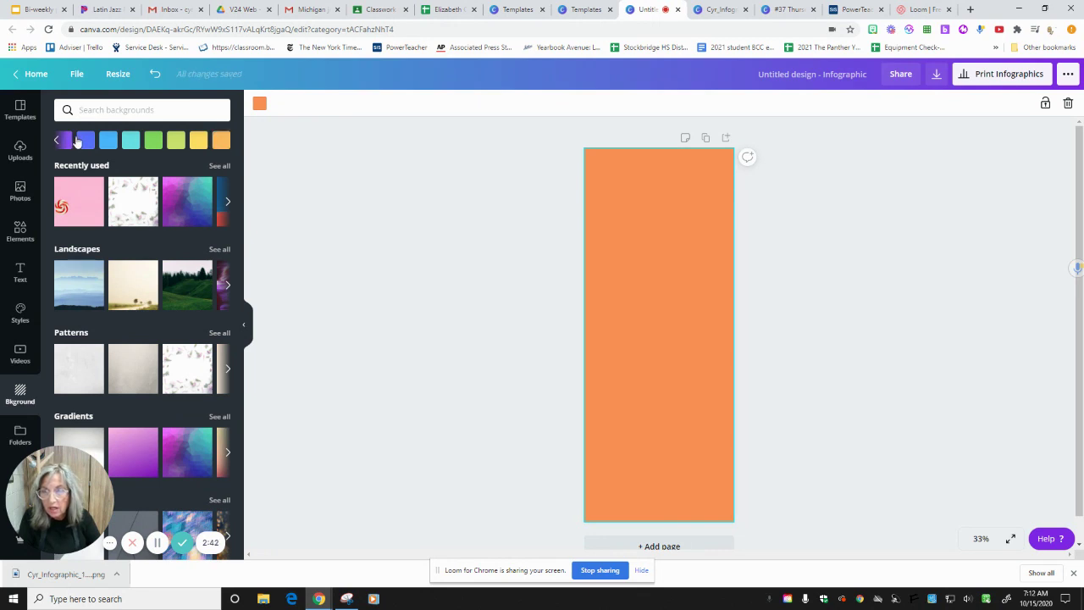
click(260, 104)
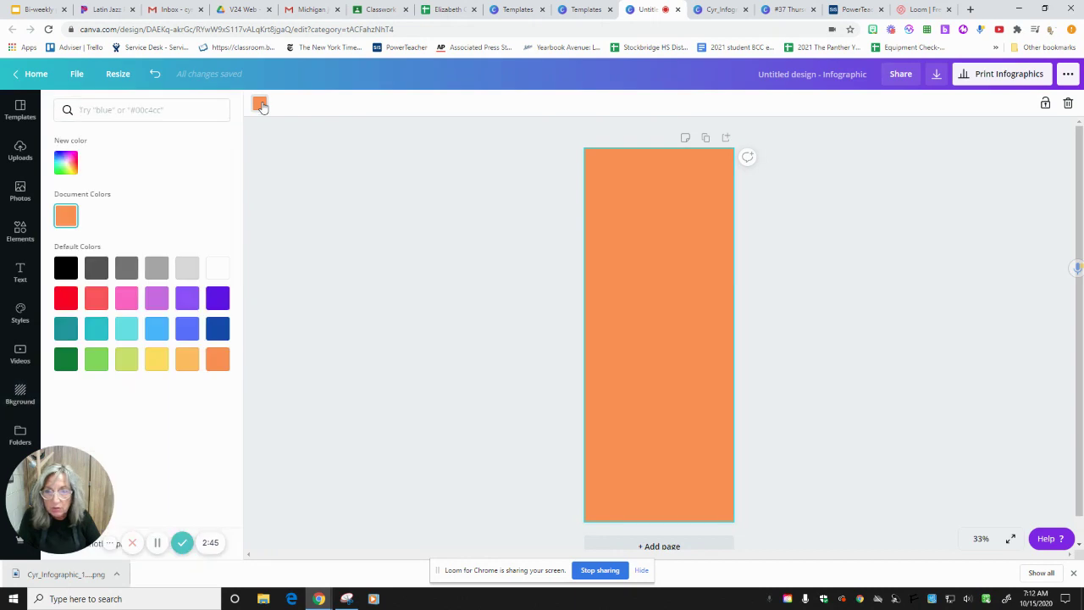
click(333, 199)
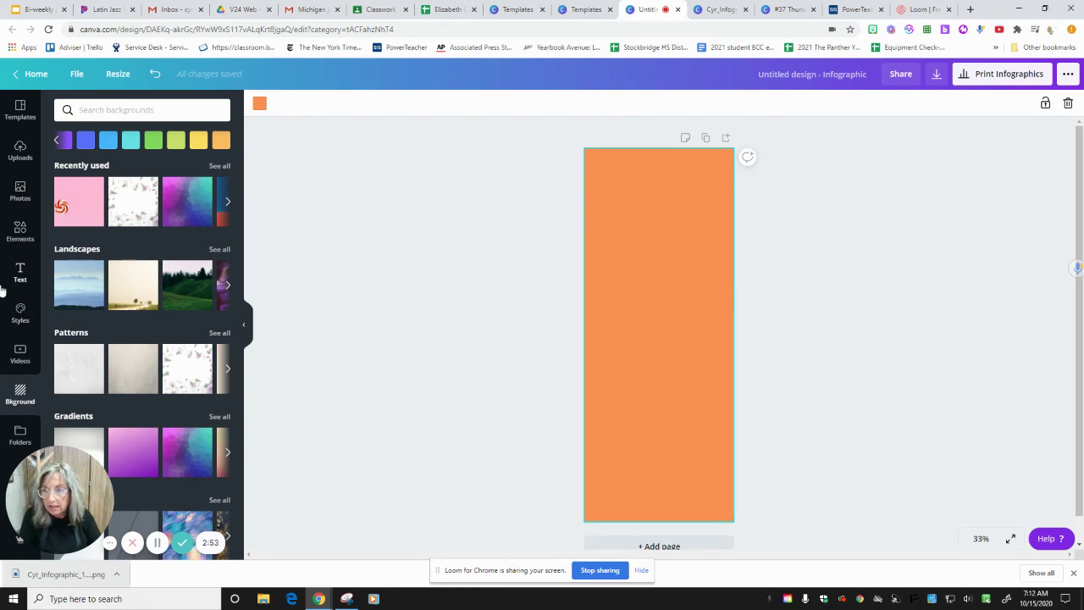
- Insert the five-item multicoloured donut chart from Elements > Charts
click(19, 234)
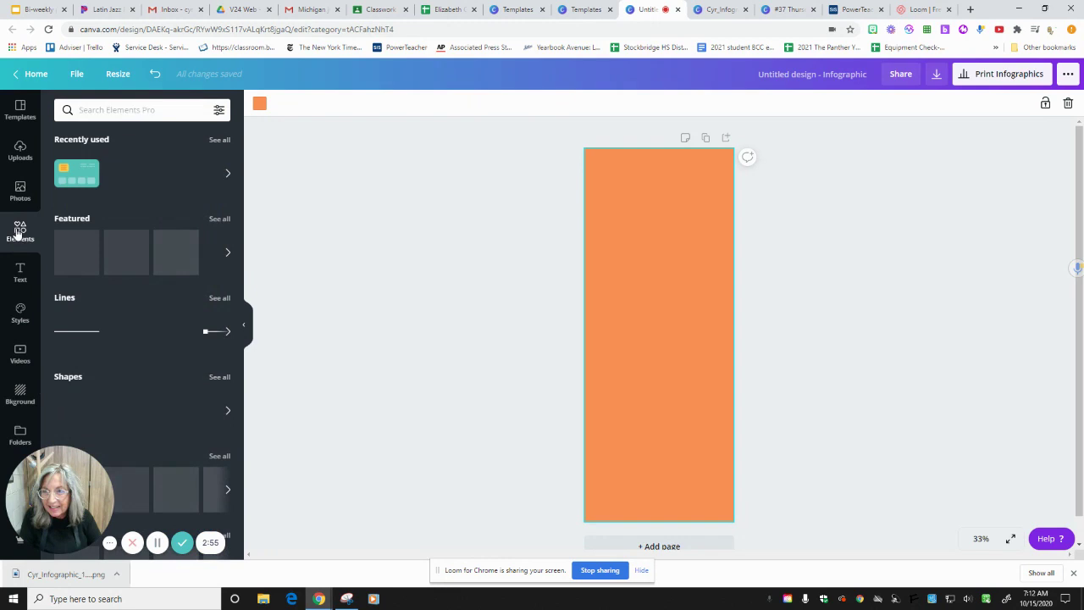
scroll(114, 252, down, 5)
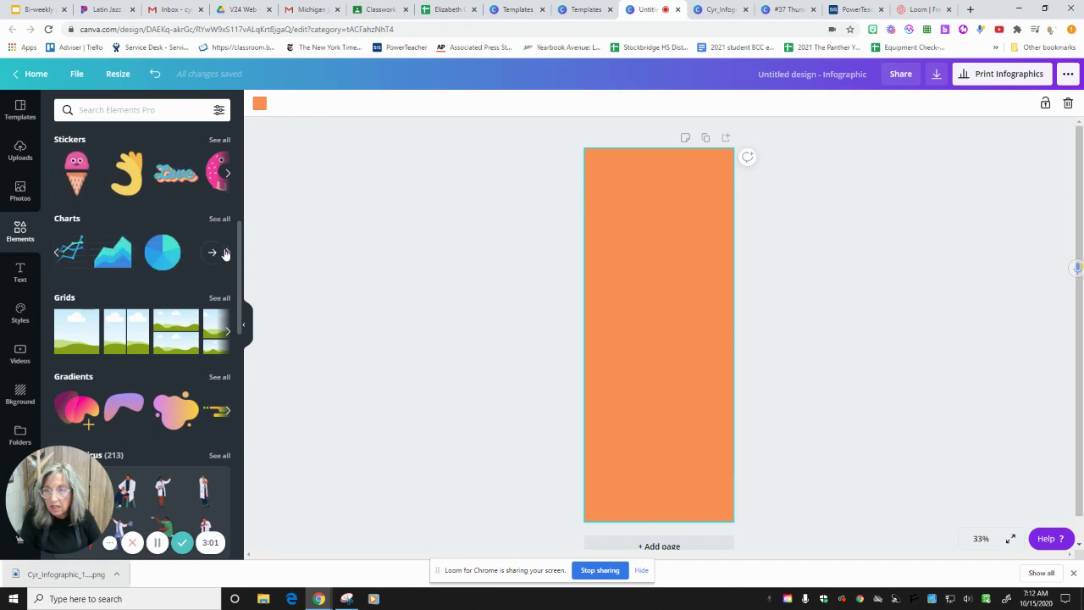
click(212, 258)
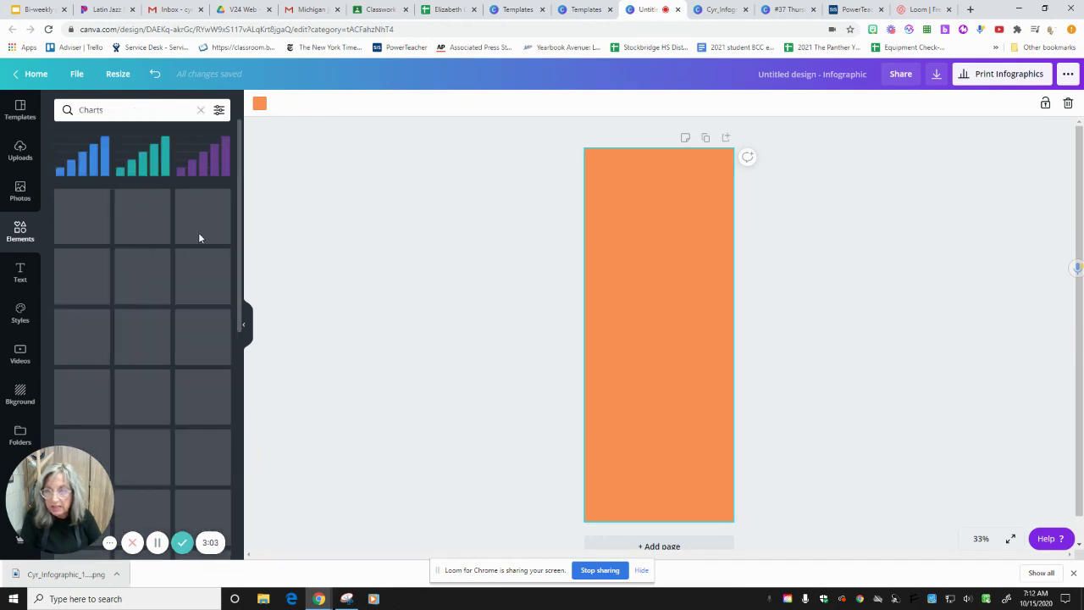
scroll(145, 305, down, 8)
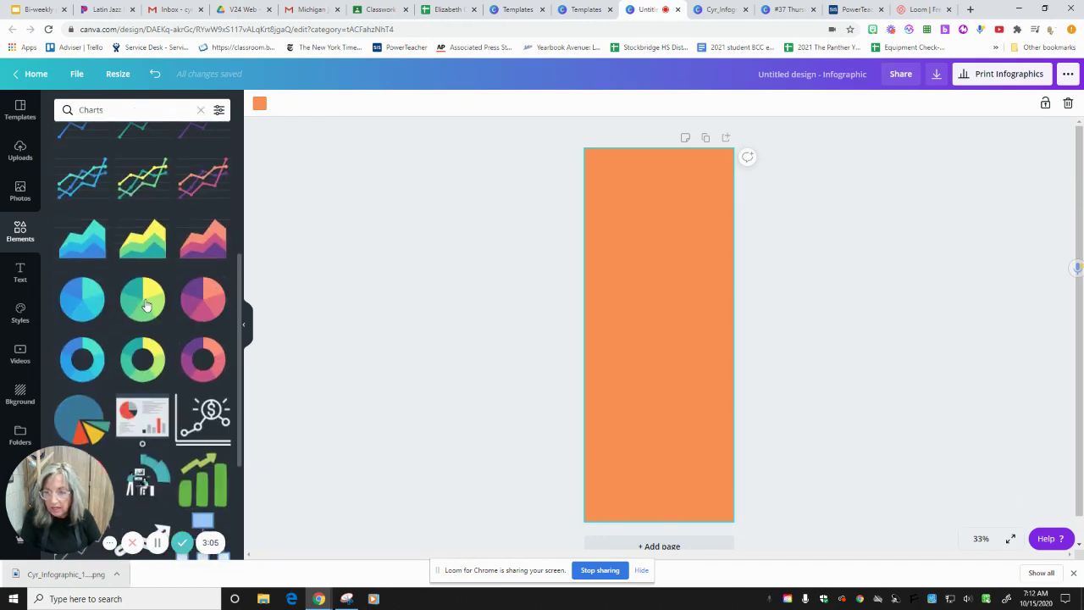
scroll(146, 305, down, 1)
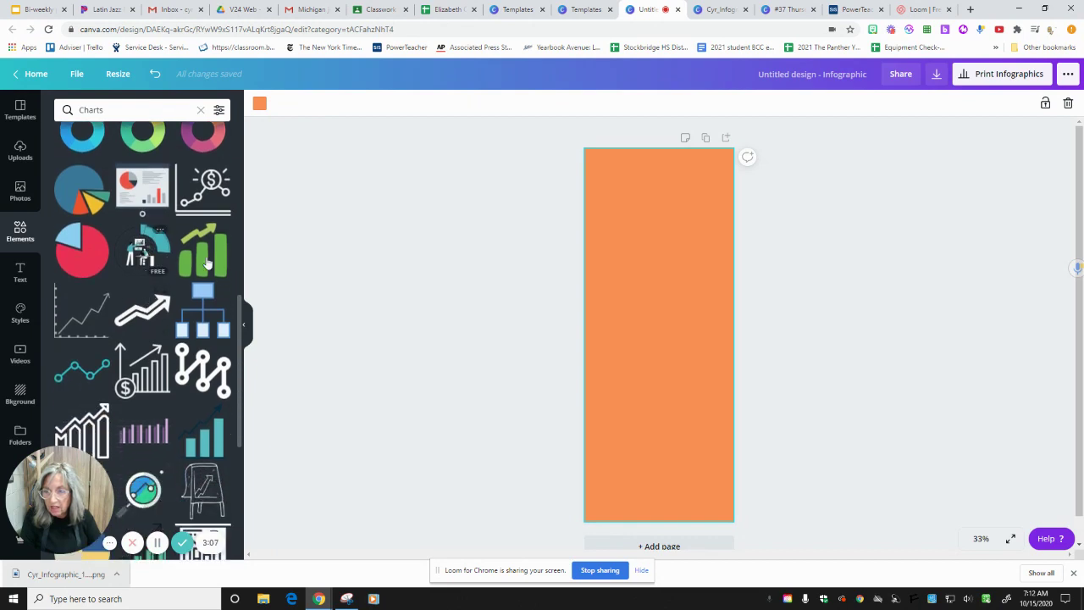
scroll(187, 330, down, 4)
scroll(187, 330, up, 5)
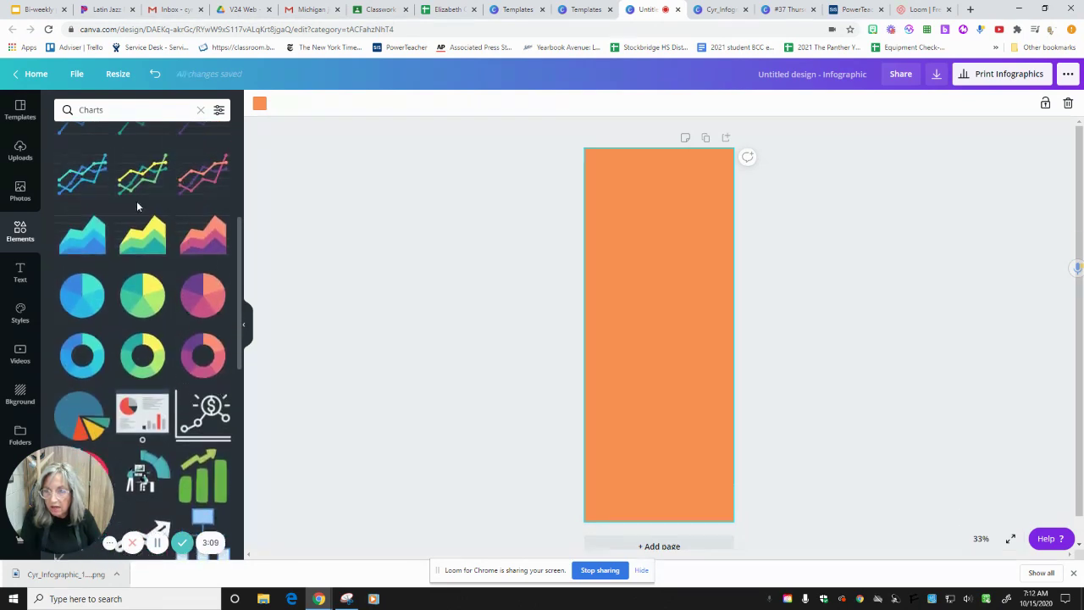
scroll(105, 284, up, 3)
scroll(152, 269, down, 3)
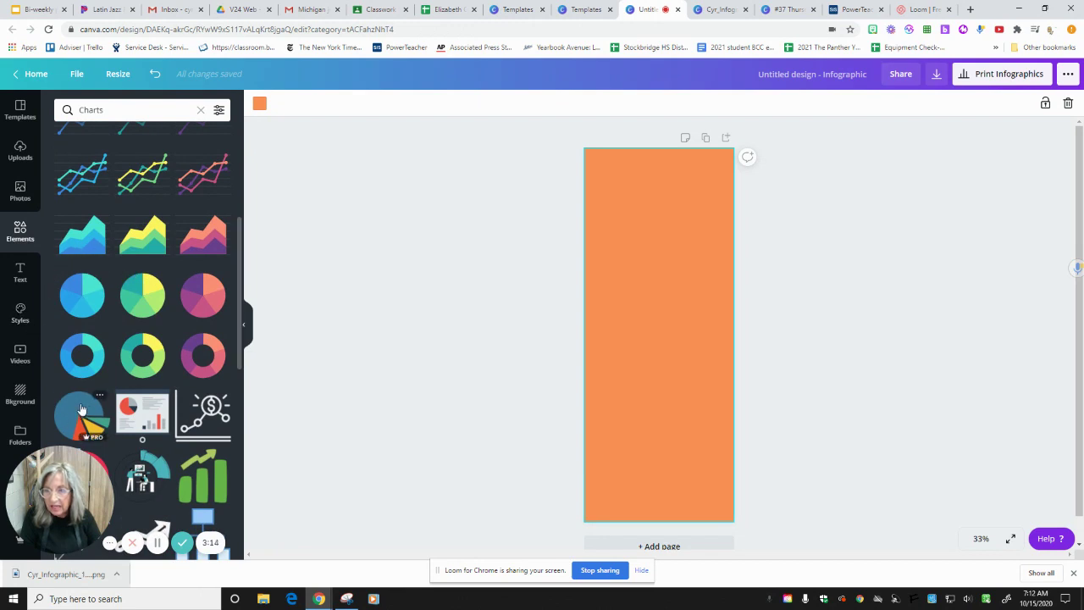
click(153, 373)
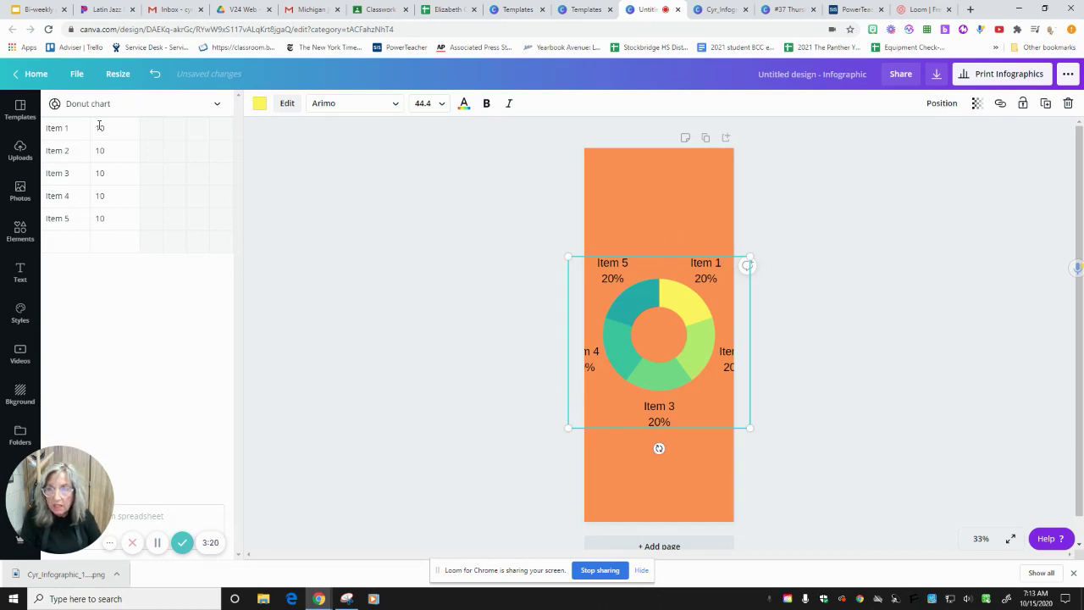
- Rename chart Item 1 to virtual (43) and Item 2 to in-person (57)
click(45, 129)
drag(45, 129, 65, 127)
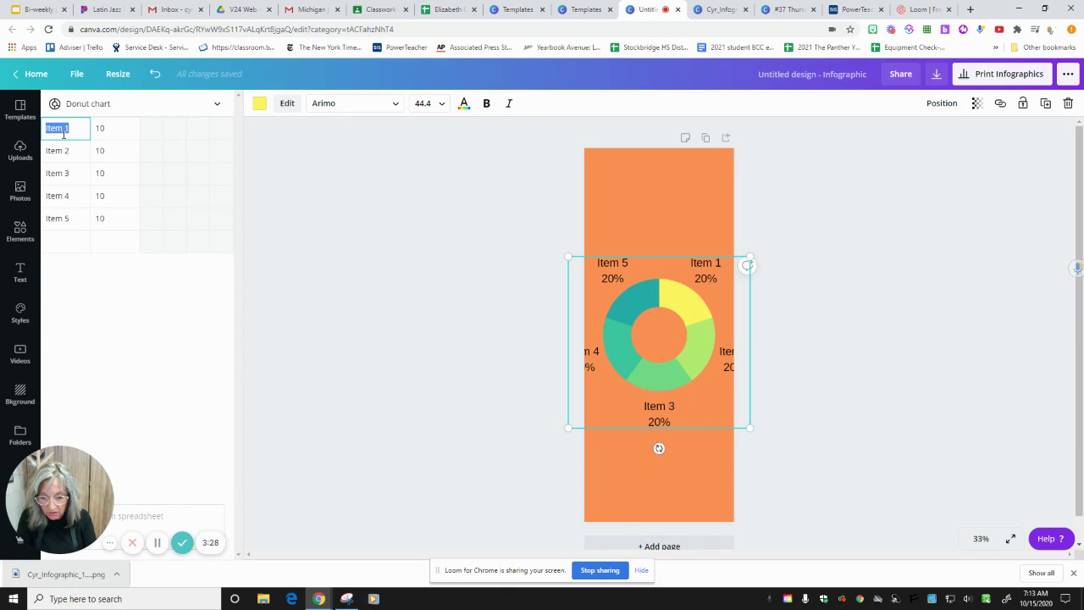
text(W)
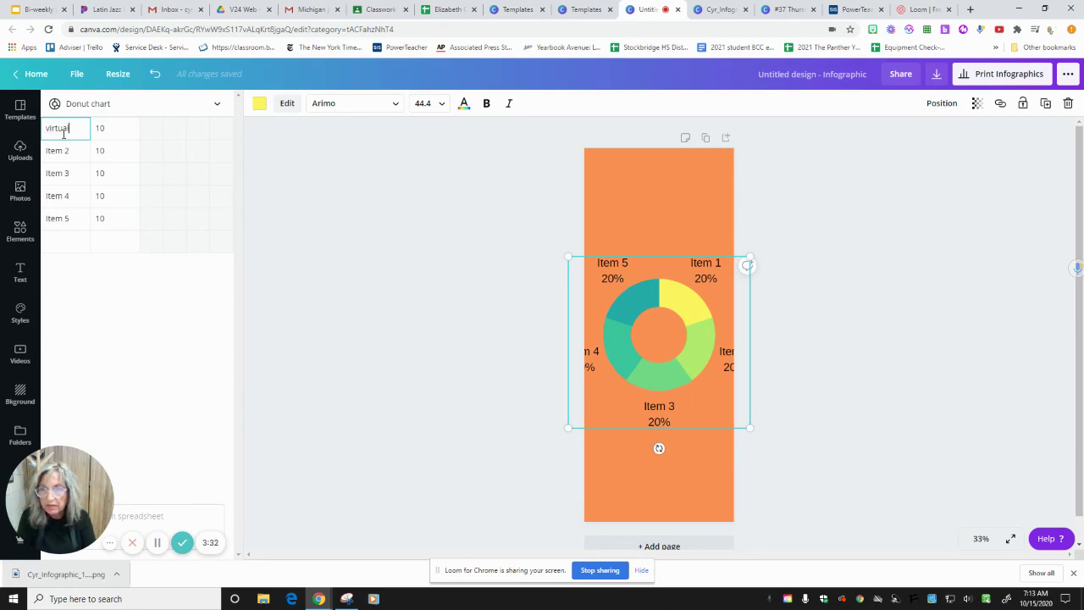
key(Tab)
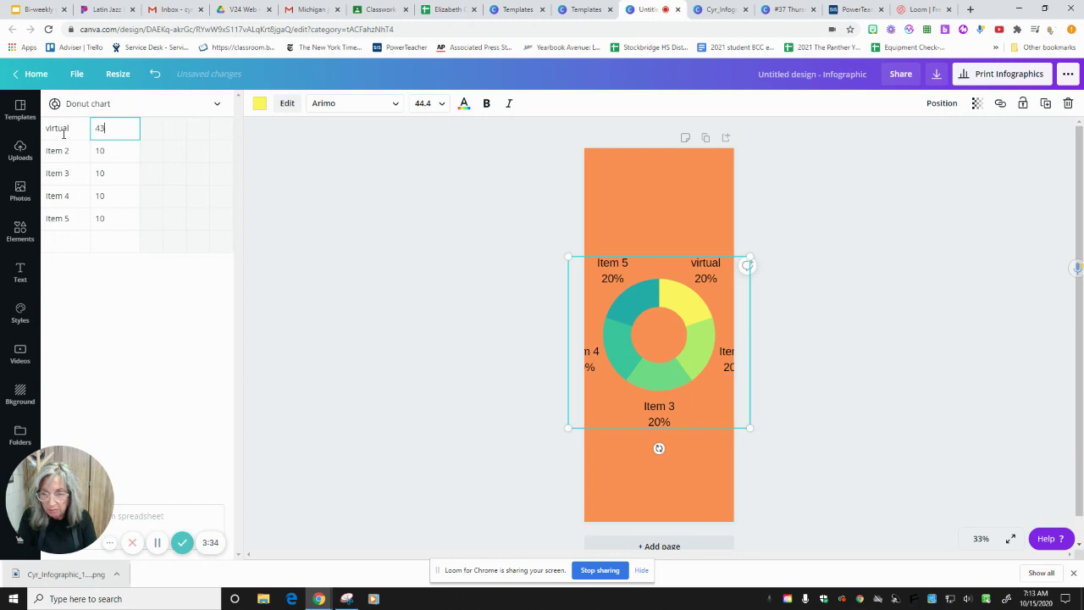
key(Tab)
text(i)
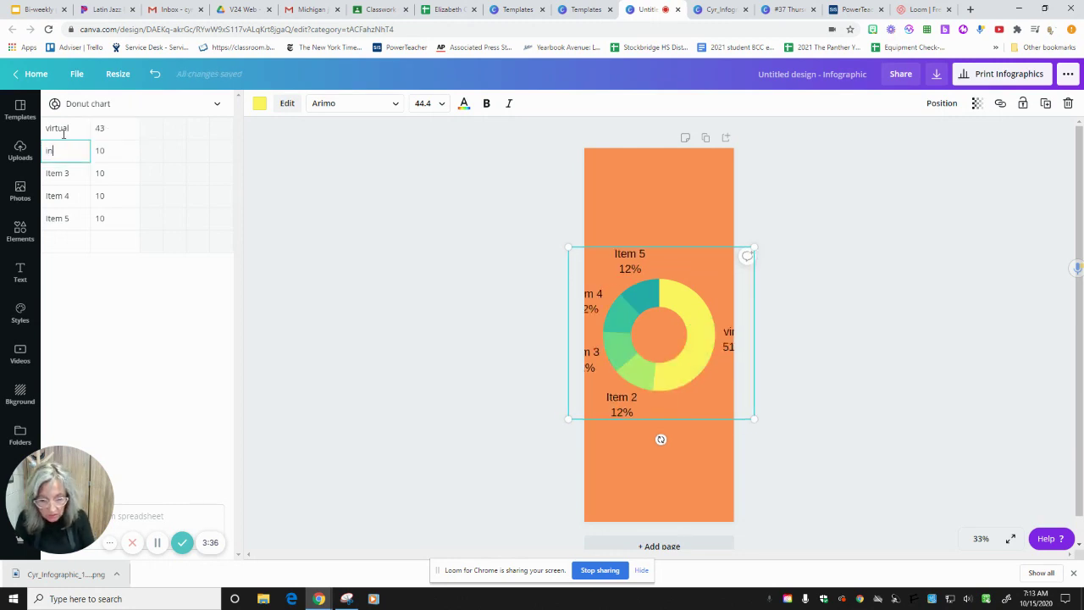
text(n-person)
key(Tab)
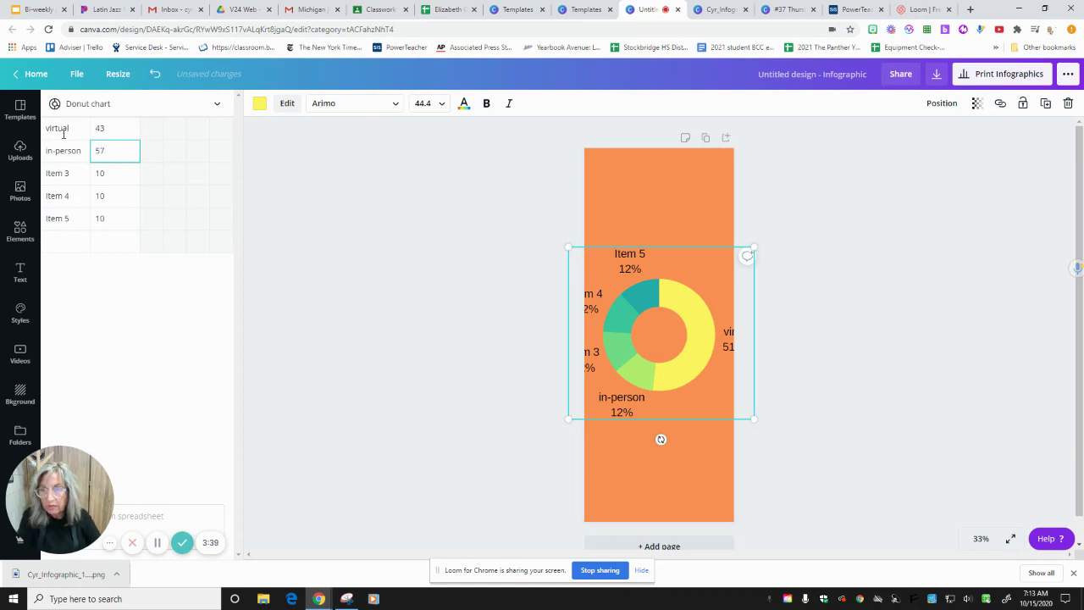
text(57)
- Clear the labels and values of placeholder Items 3, 4 and 5
drag(47, 173, 89, 173)
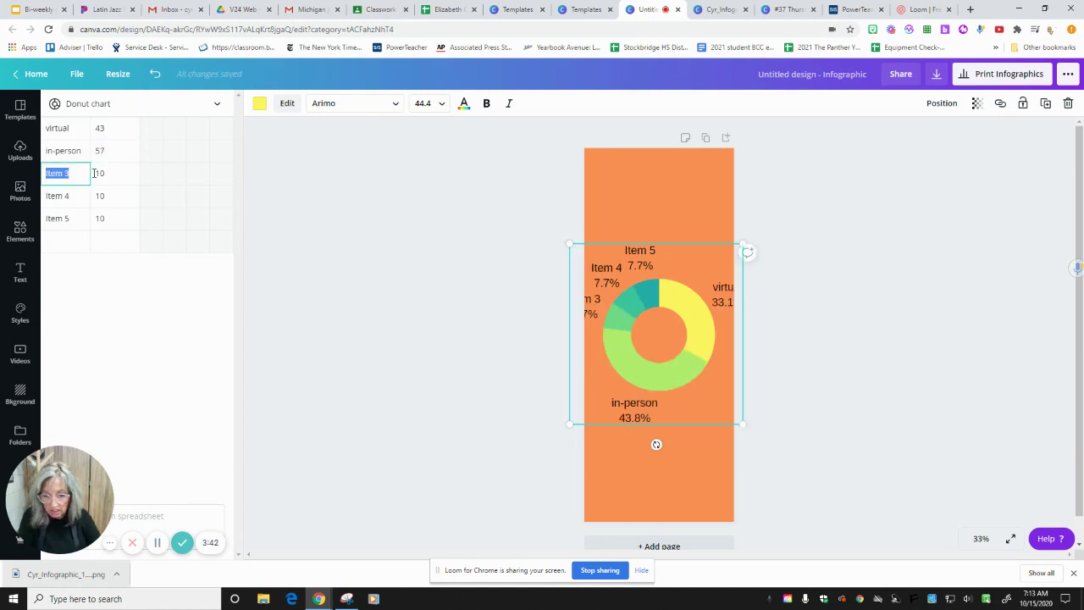
key(BackSpace)
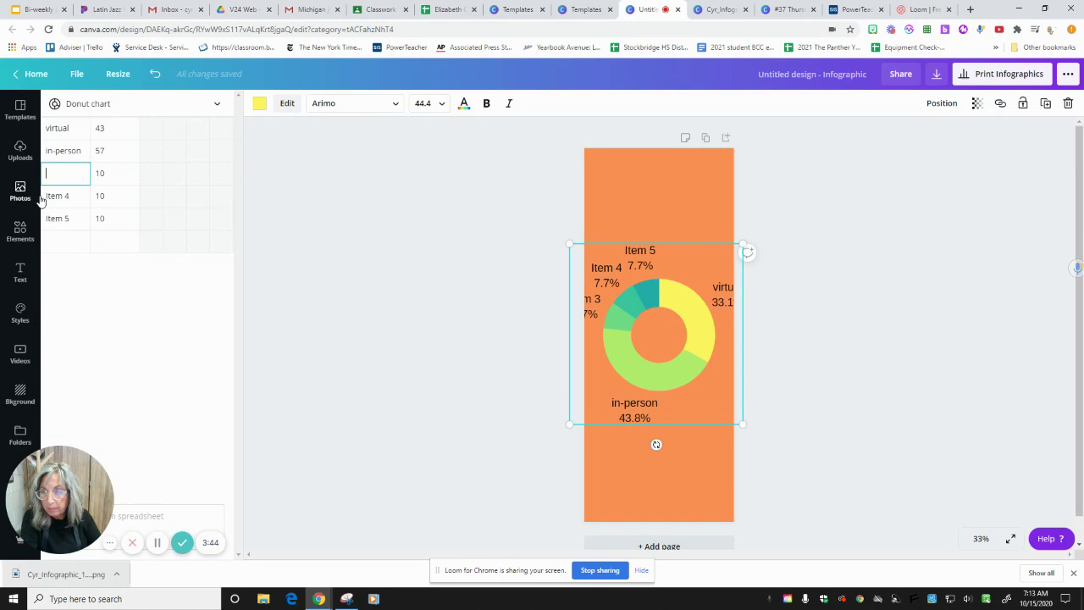
drag(46, 195, 74, 219)
key(BackSpace)
key(BackSpace)
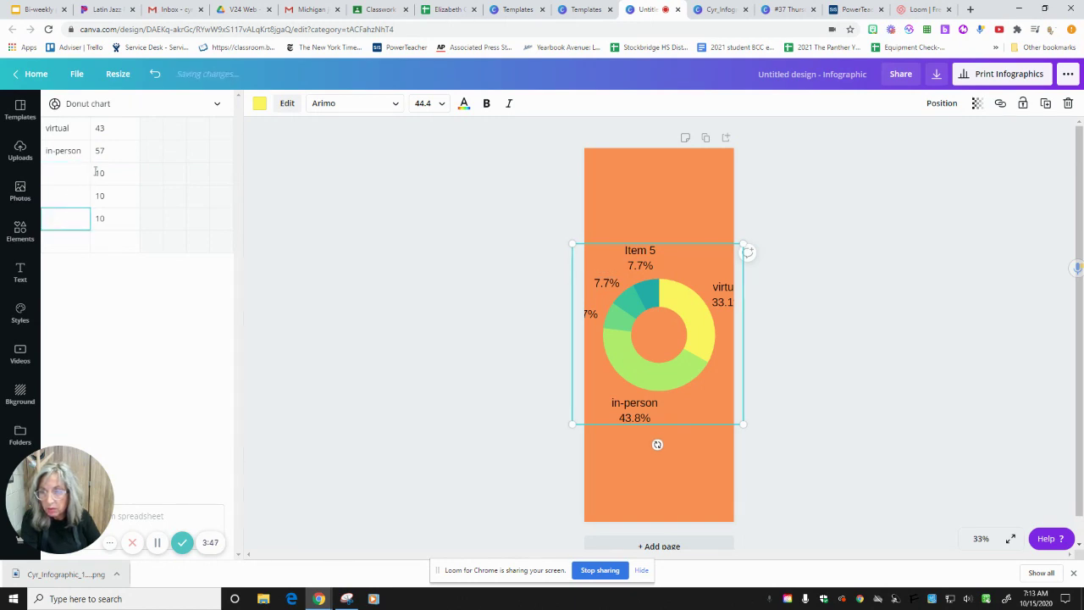
click(102, 180)
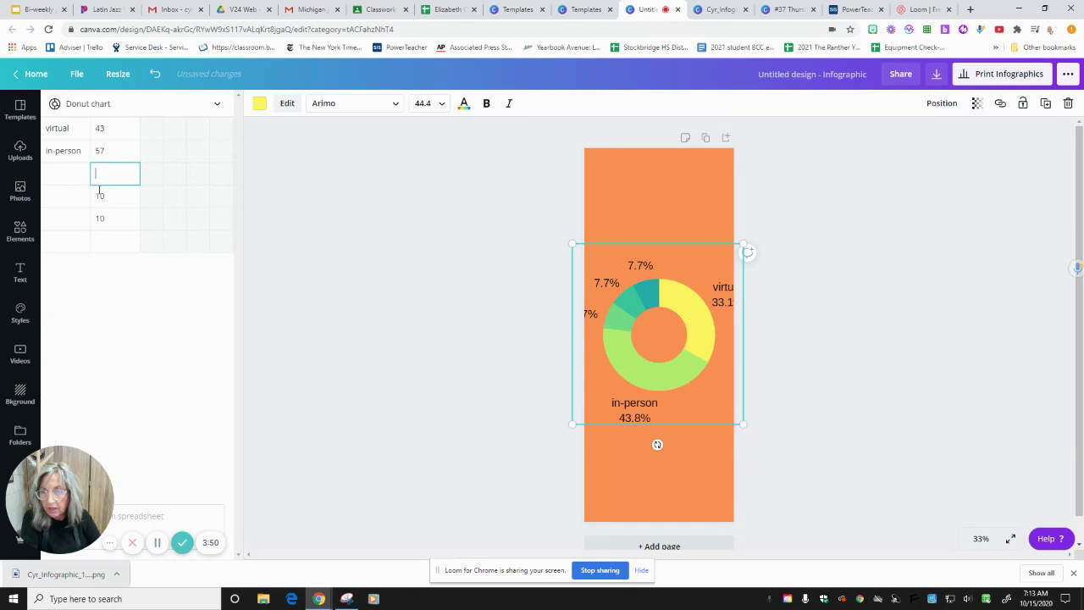
click(94, 195)
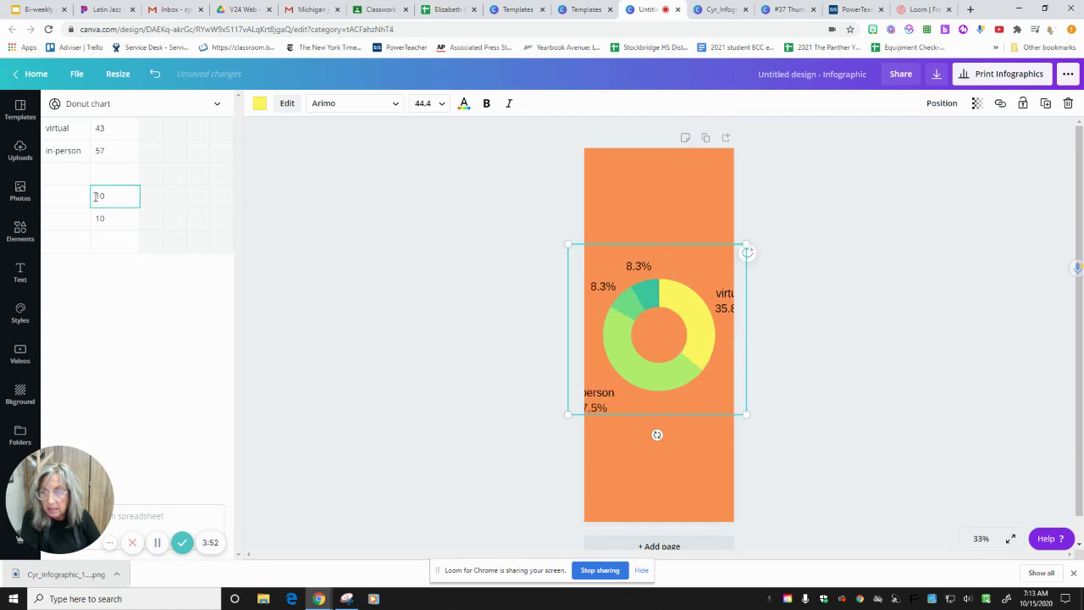
click(96, 218)
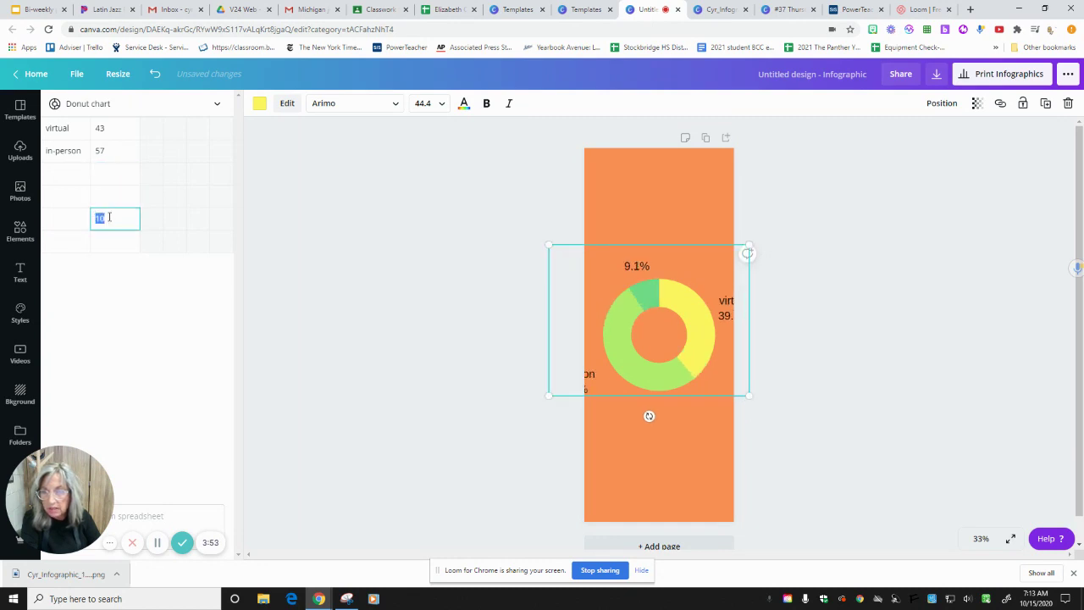
key(BackSpace)
click(97, 294)
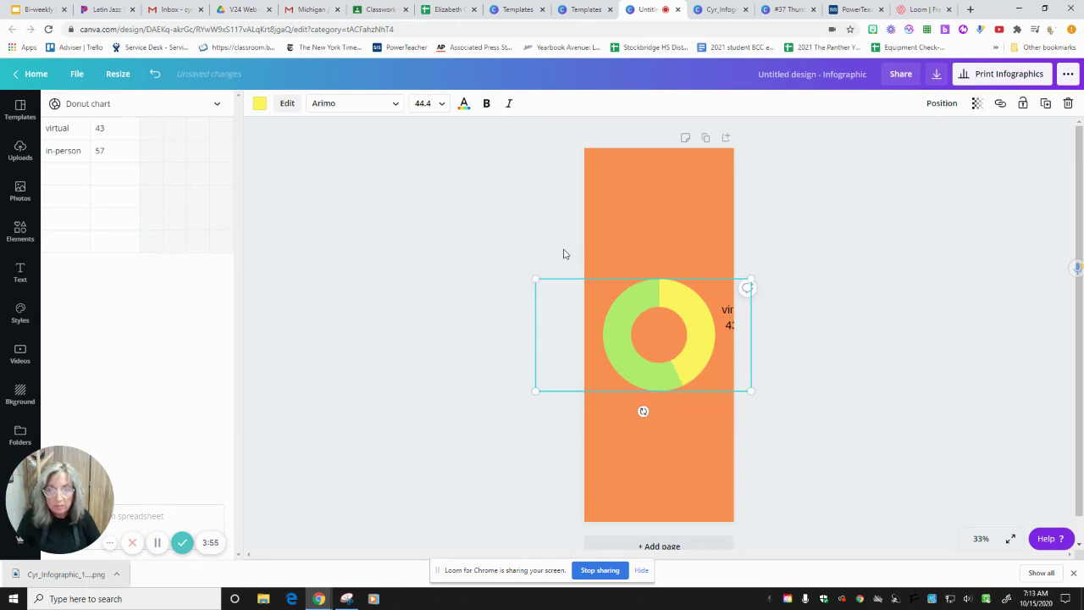
- Resize the donut chart smaller and centre it on the orange page
drag(752, 280, 693, 311)
drag(627, 333, 658, 319)
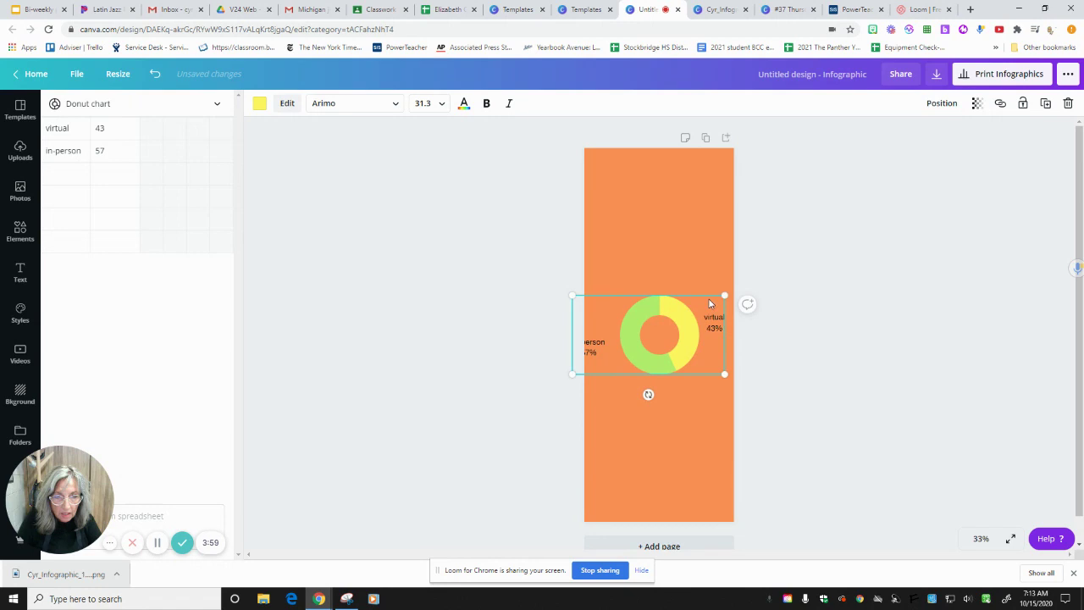
drag(722, 297, 683, 315)
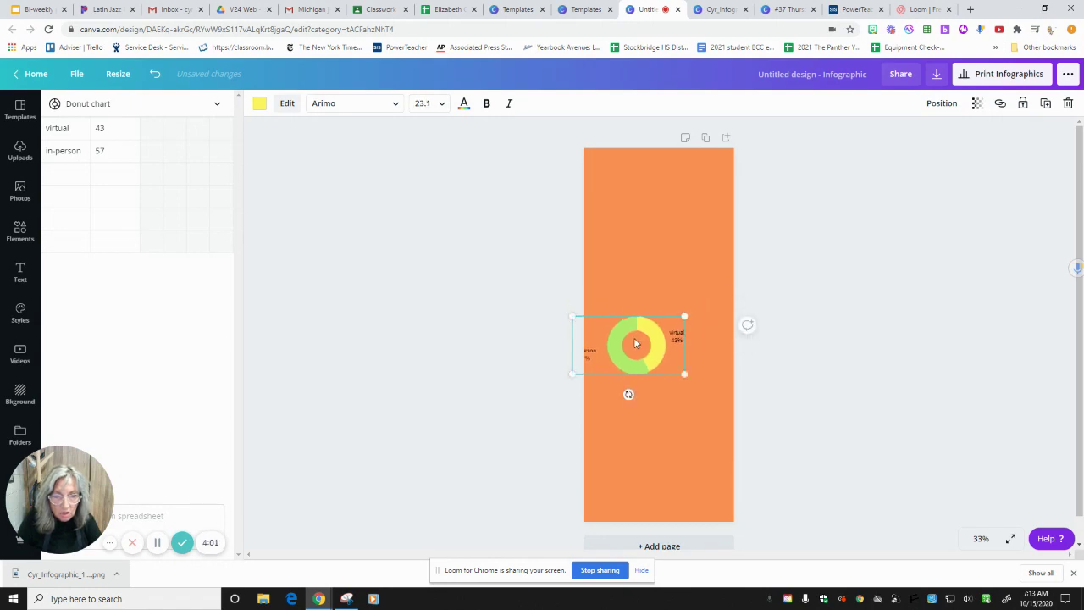
drag(633, 344, 664, 339)
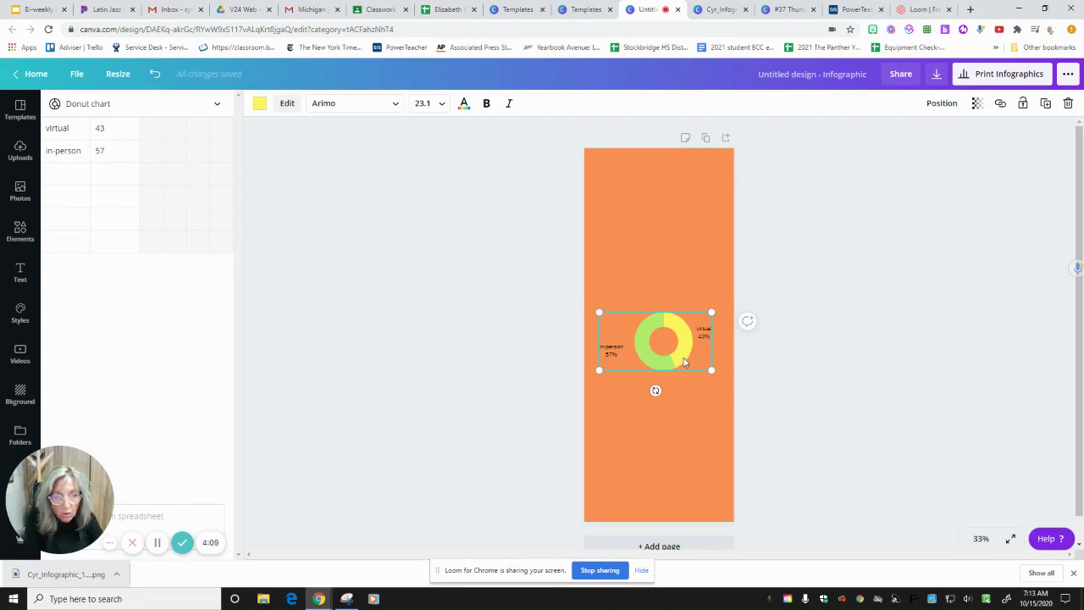
mouse_move(600, 368)
mouse_down()
mouse_move(627, 359)
mouse_move(610, 365)
mouse_up()
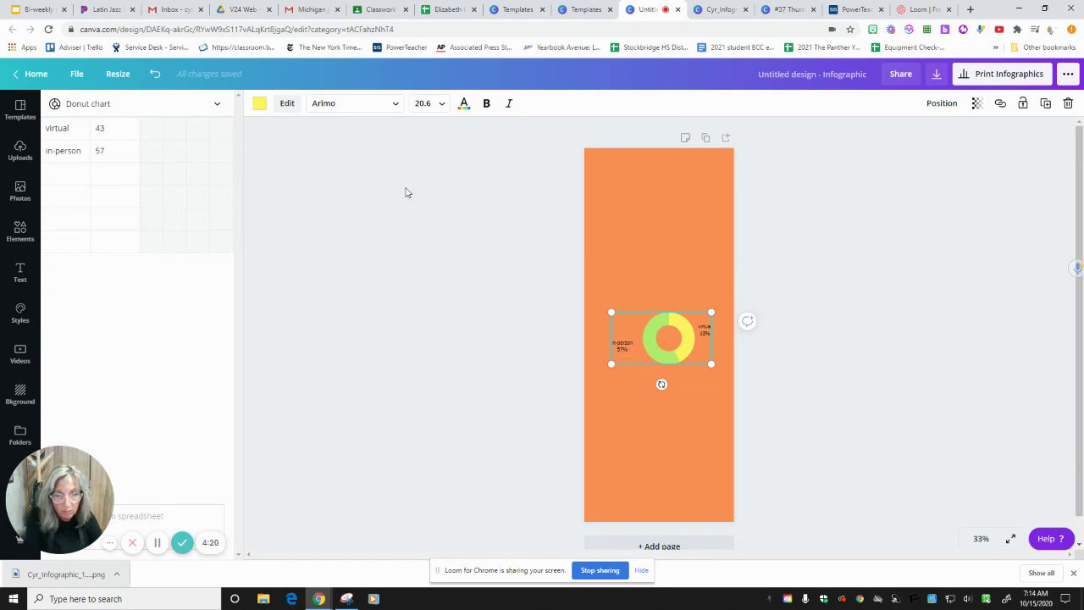
click(287, 103)
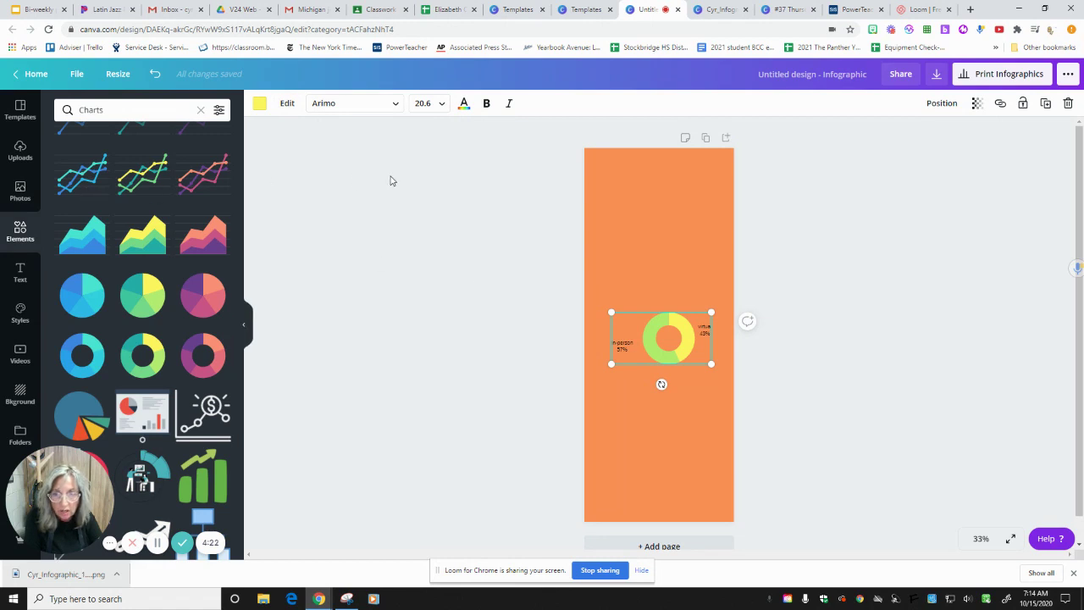
click(682, 327)
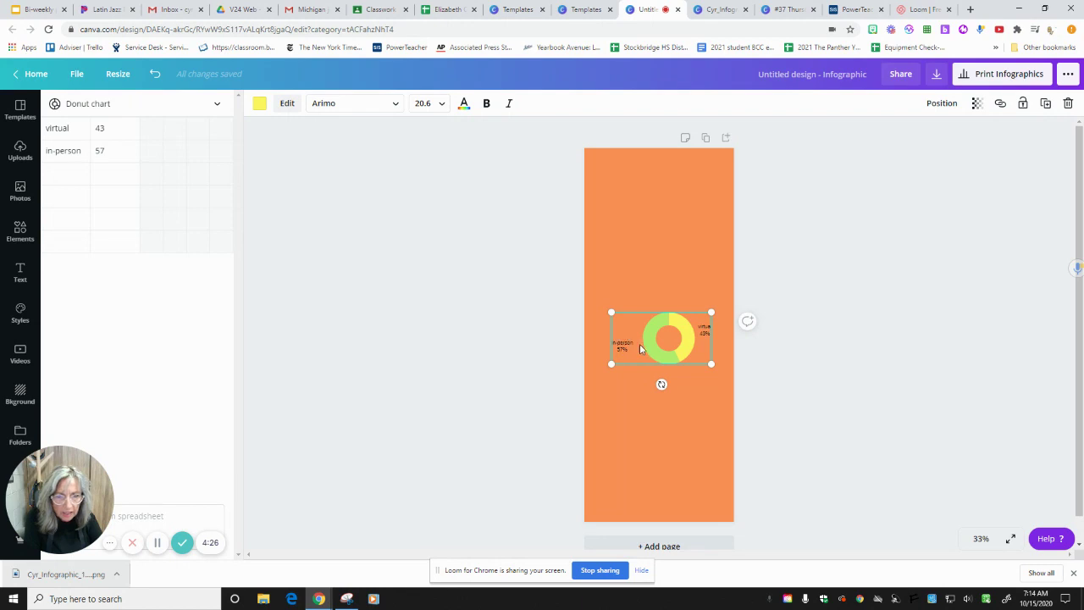
- Set the chart labels' font to Formula Bold via a 'Bold' font search
click(360, 114)
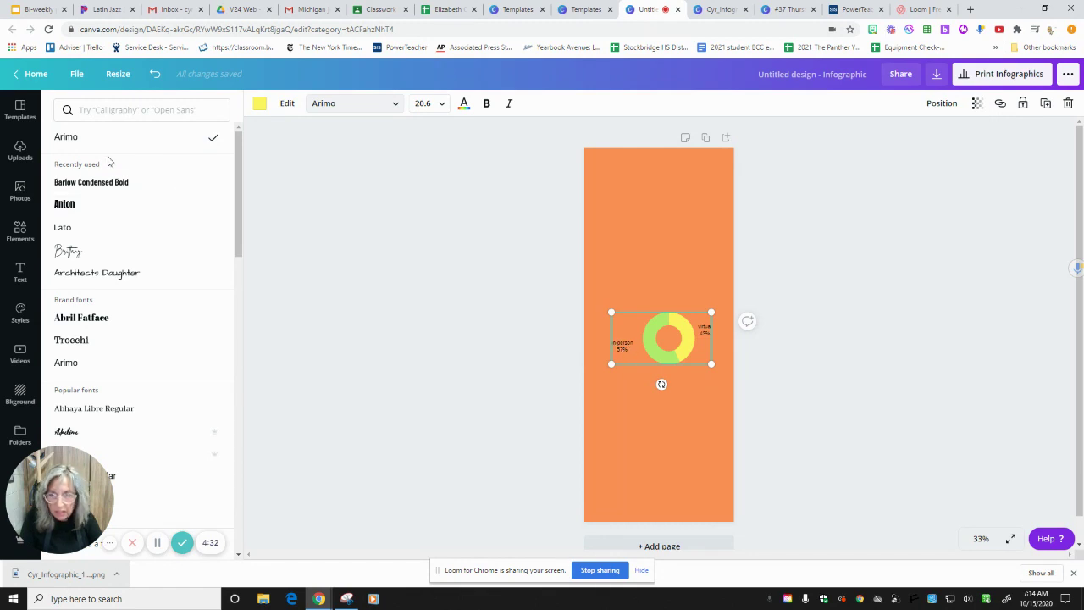
click(127, 111)
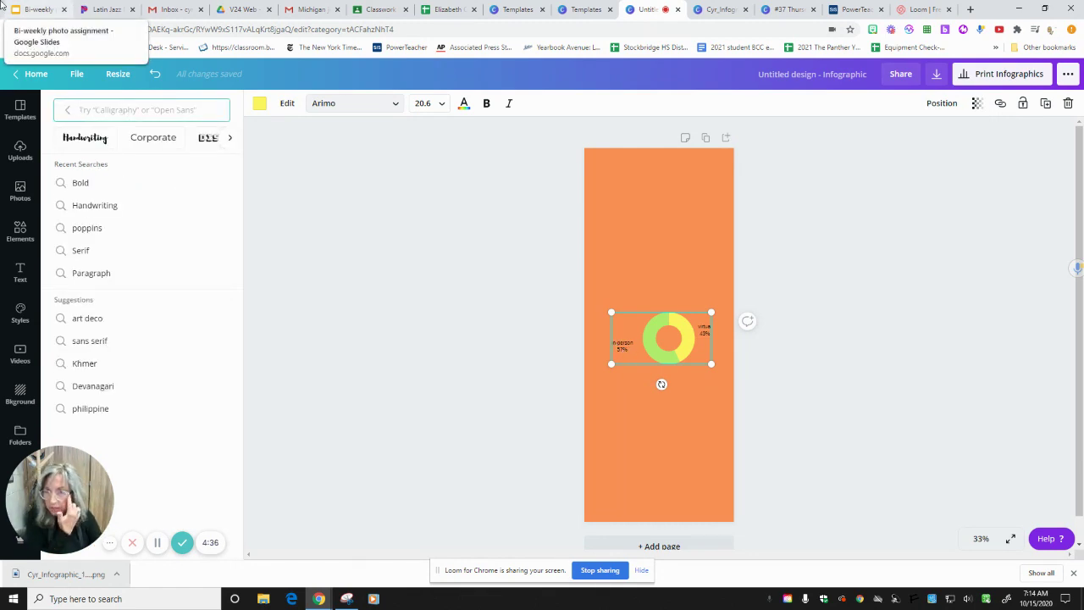
click(109, 182)
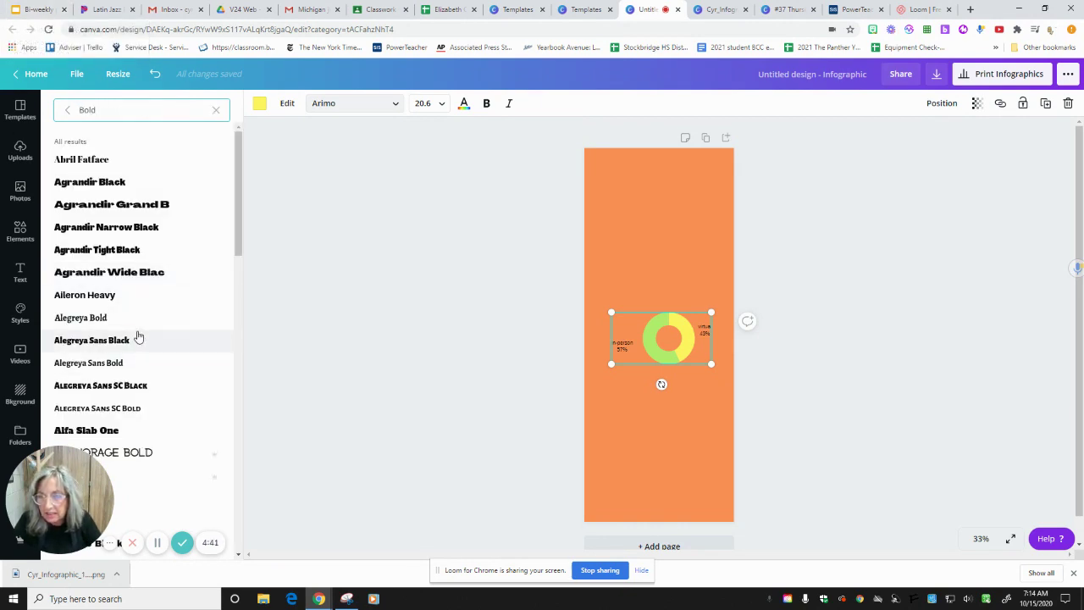
scroll(139, 336, down, 2)
scroll(139, 337, down, 7)
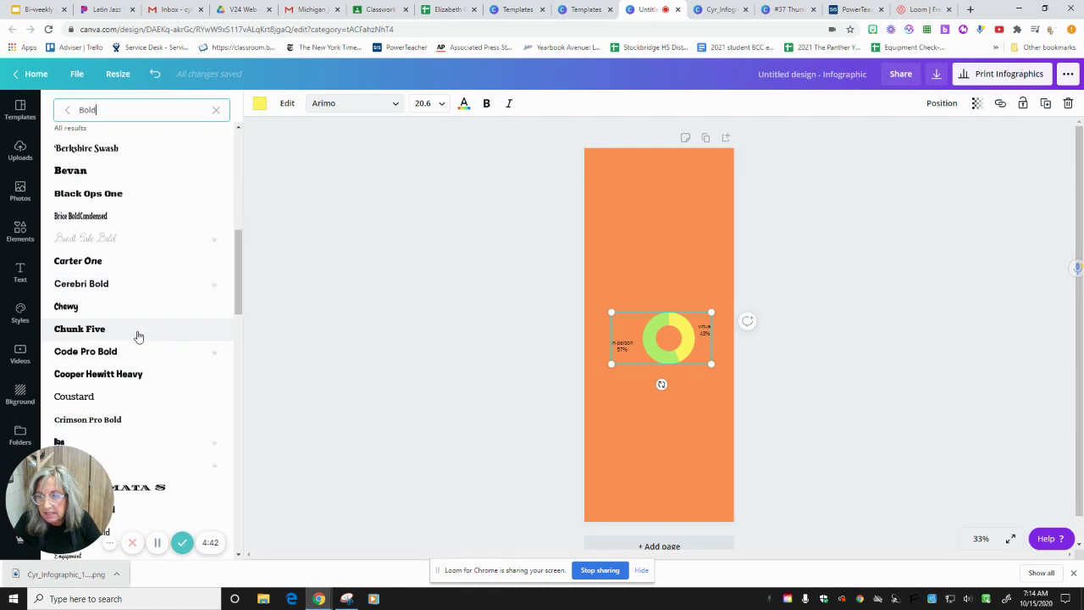
scroll(139, 336, down, 1)
scroll(139, 336, down, 2)
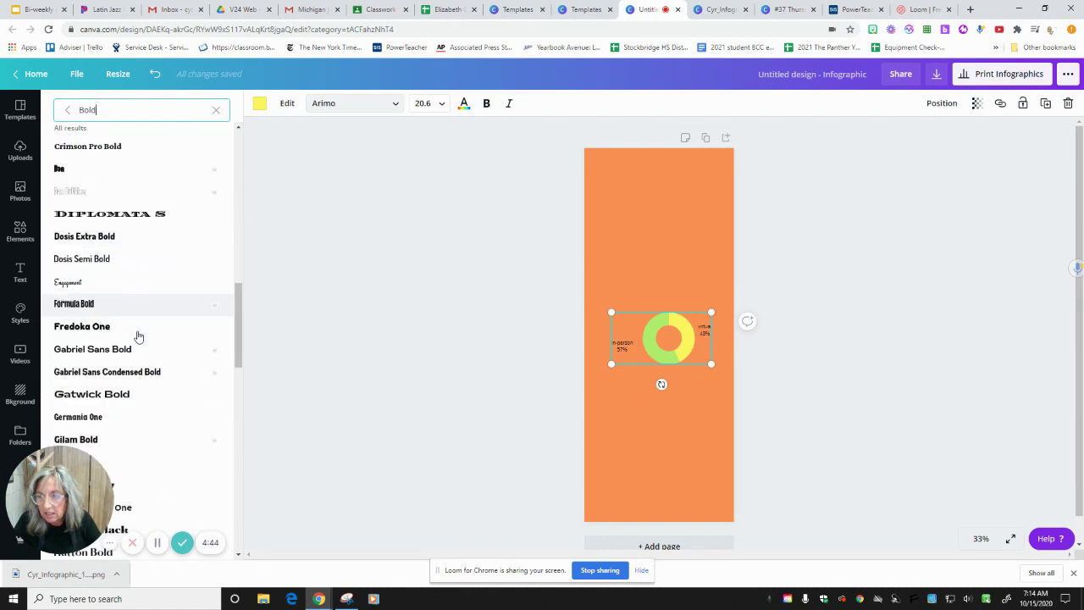
click(109, 241)
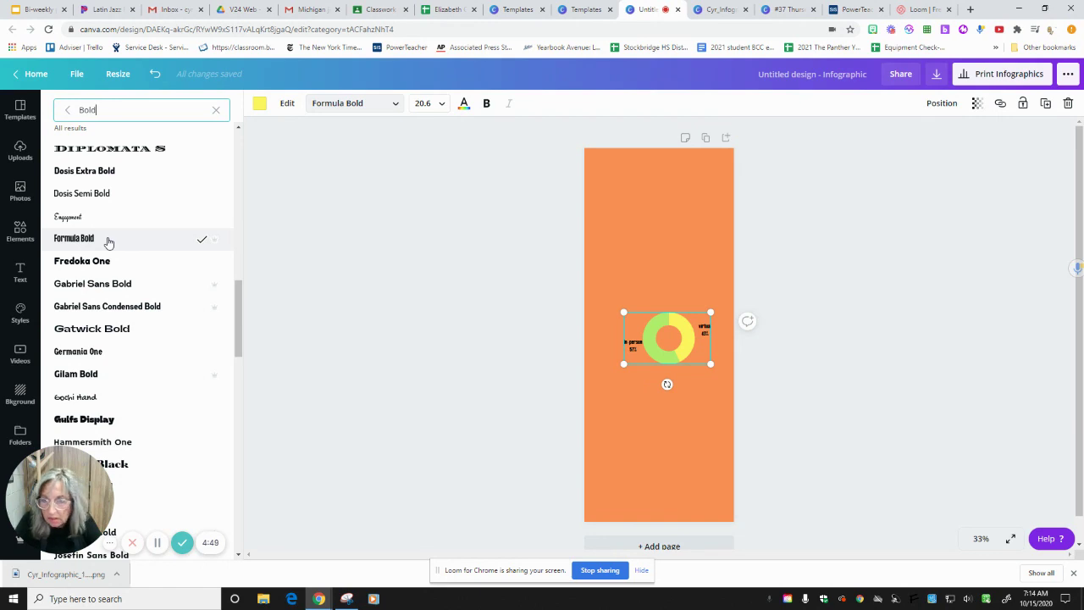
- Keep the chart's yellow segment and colour the labels dark grey
click(260, 105)
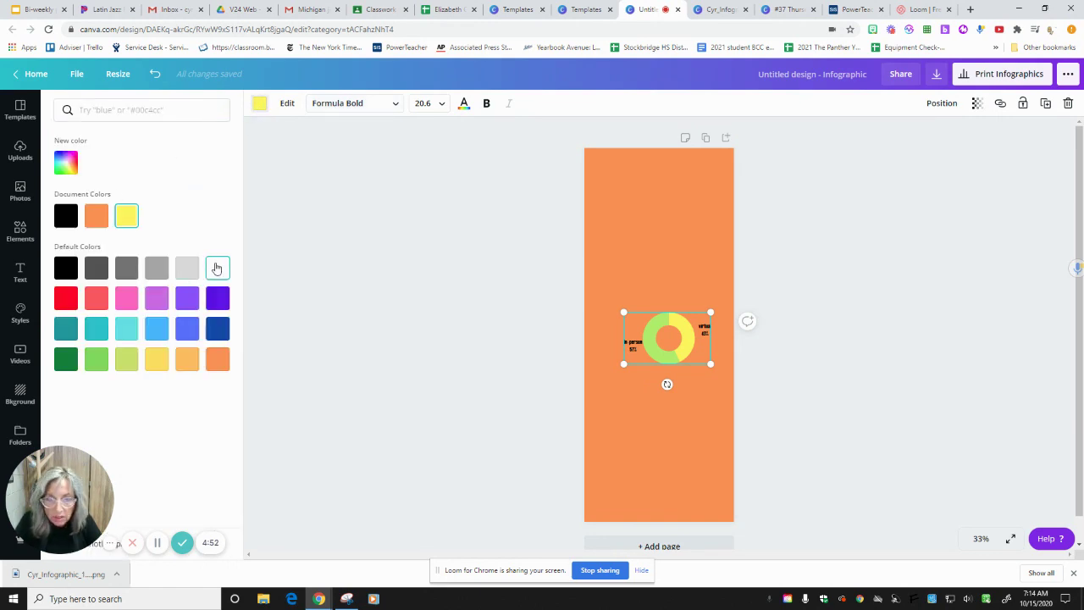
click(216, 268)
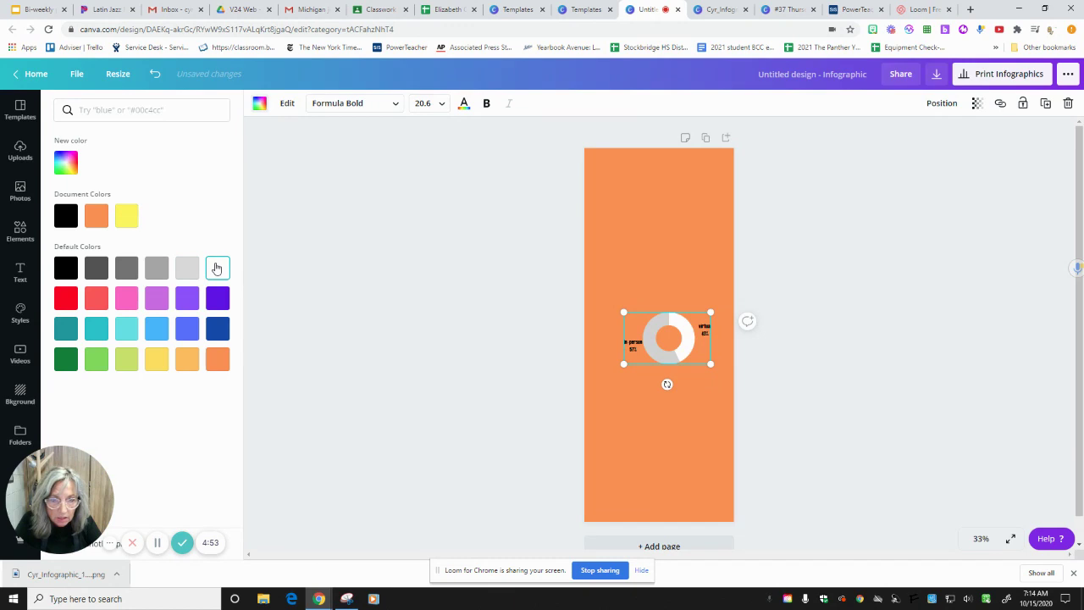
click(126, 217)
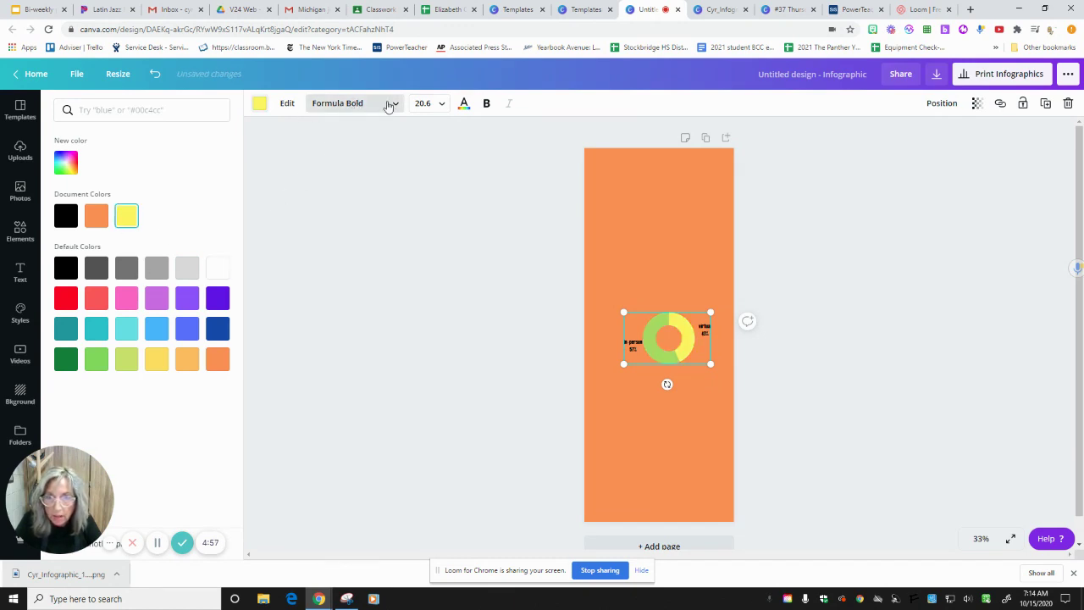
click(463, 104)
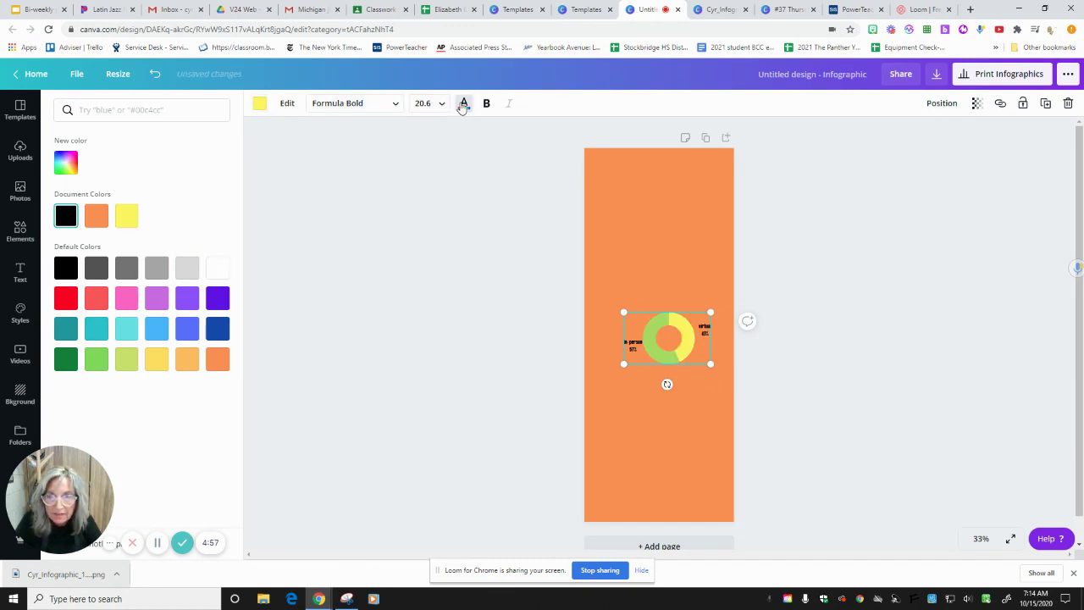
click(218, 271)
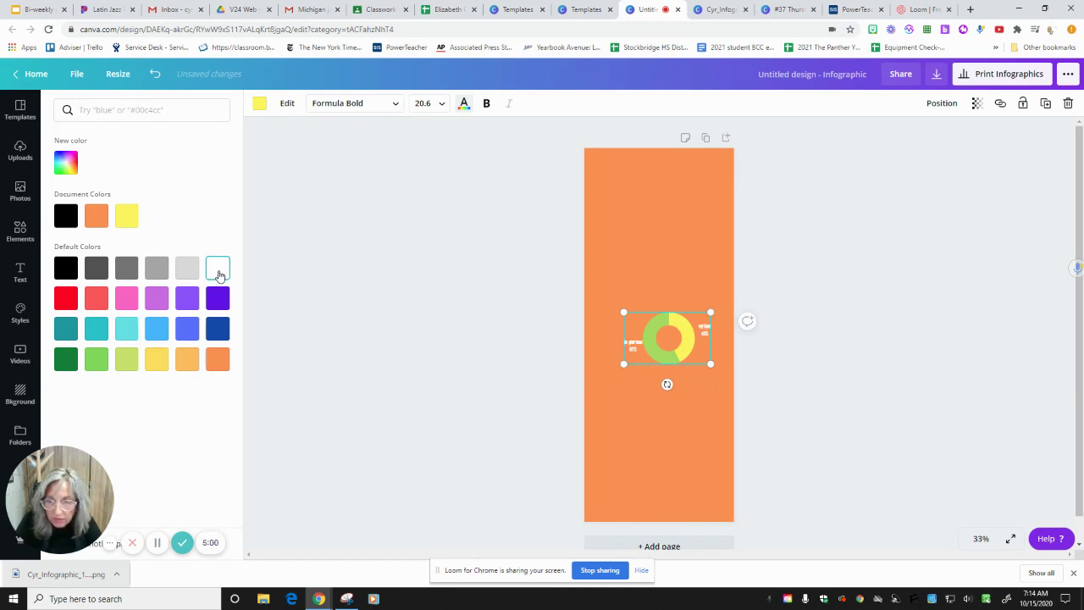
click(95, 267)
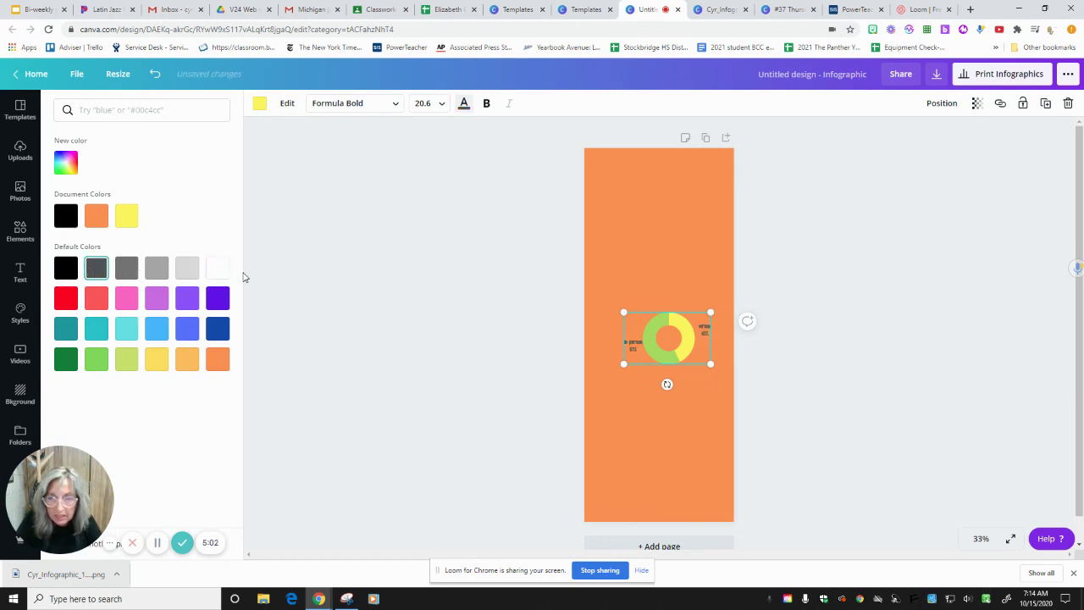
key(Escape)
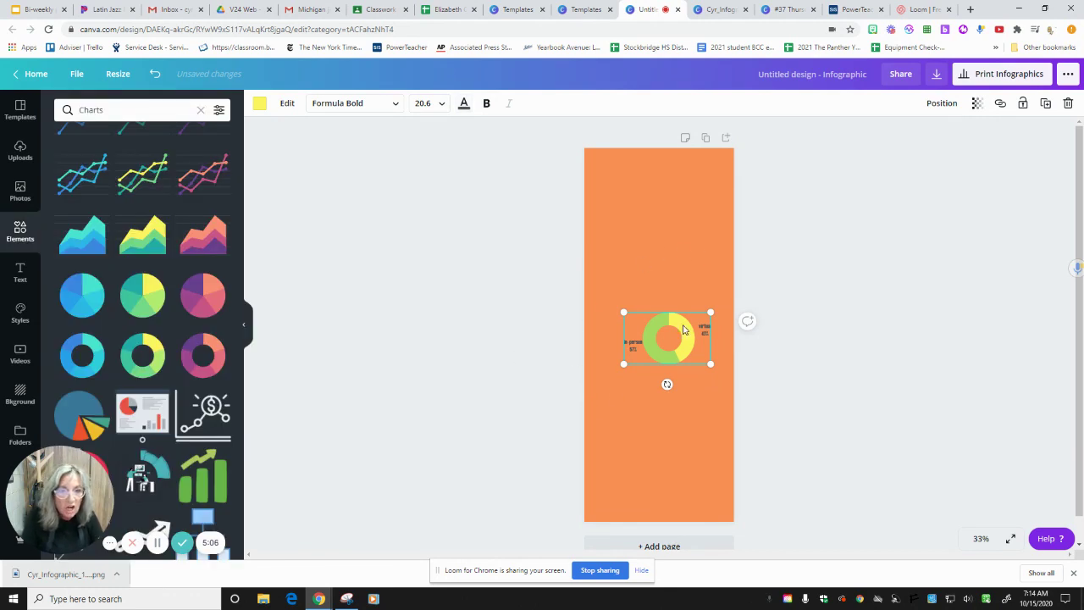
- Move the donut chart near the page bottom, shrink it, and check the download options
drag(683, 363, 697, 505)
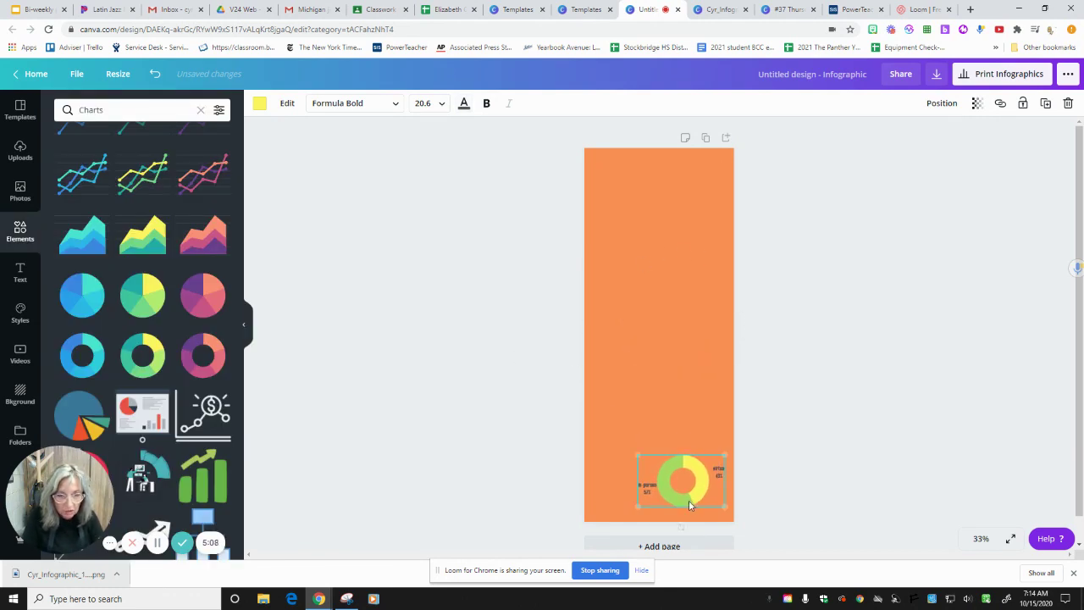
drag(637, 456, 652, 467)
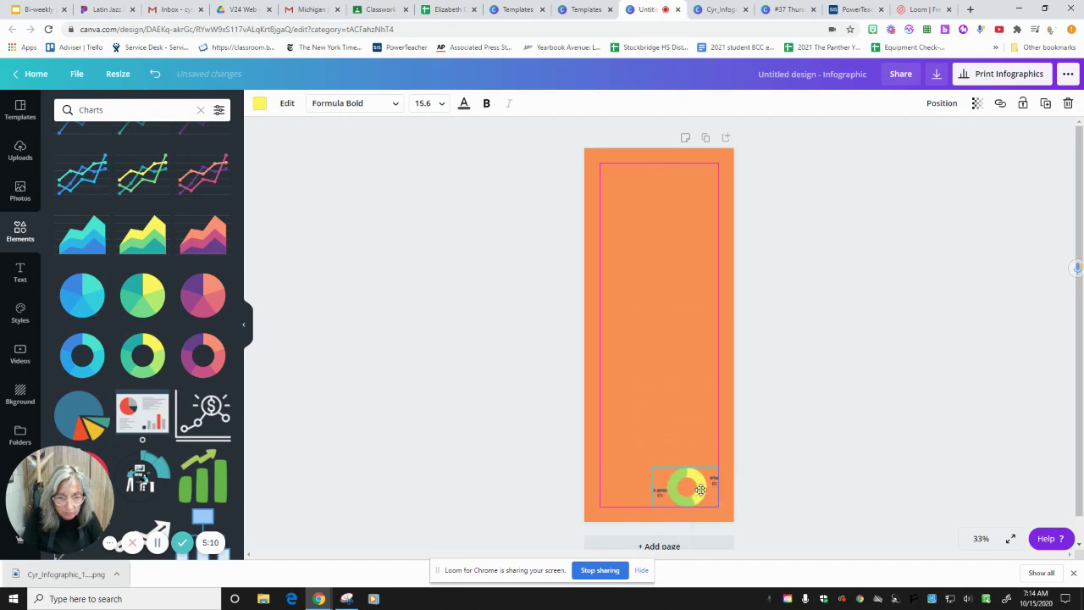
click(828, 396)
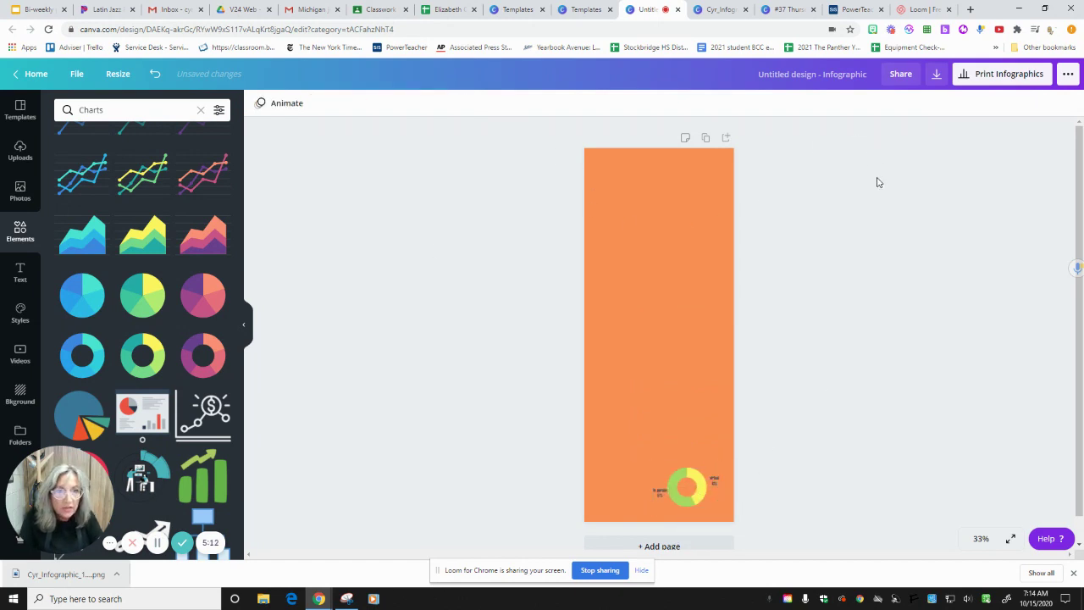
click(936, 74)
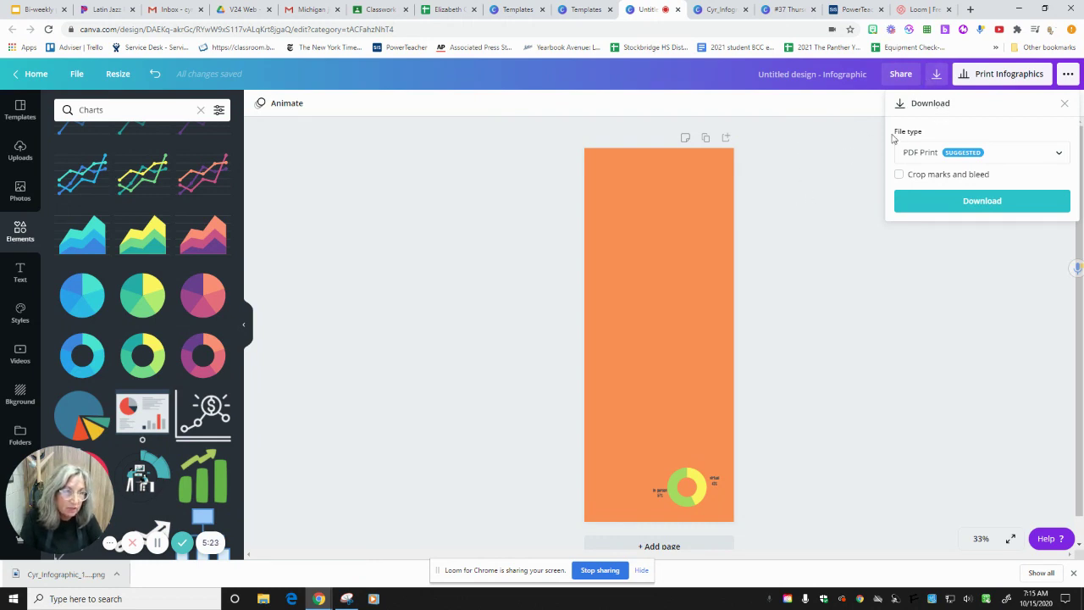
click(846, 161)
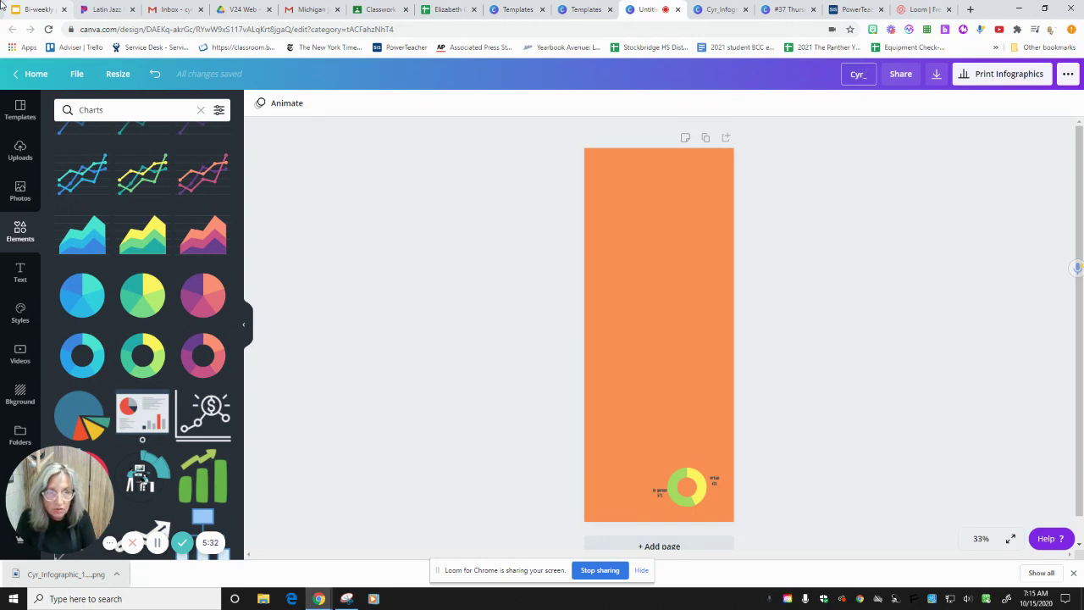
- Title the design Cyr_Infographic_10_15 and download it with PNG as the file type
text(Infographic)
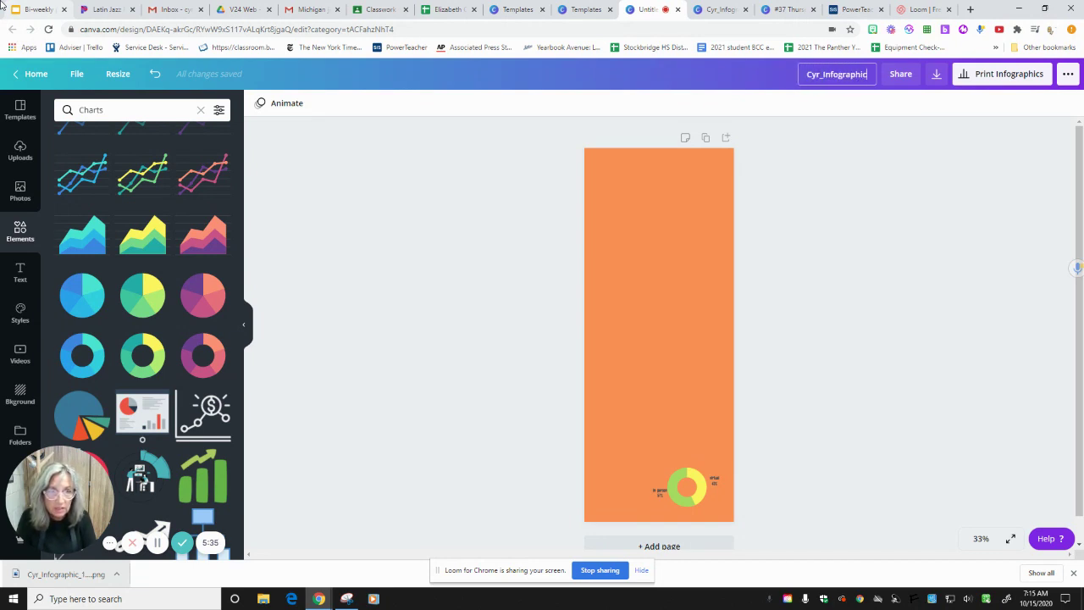
text(_)
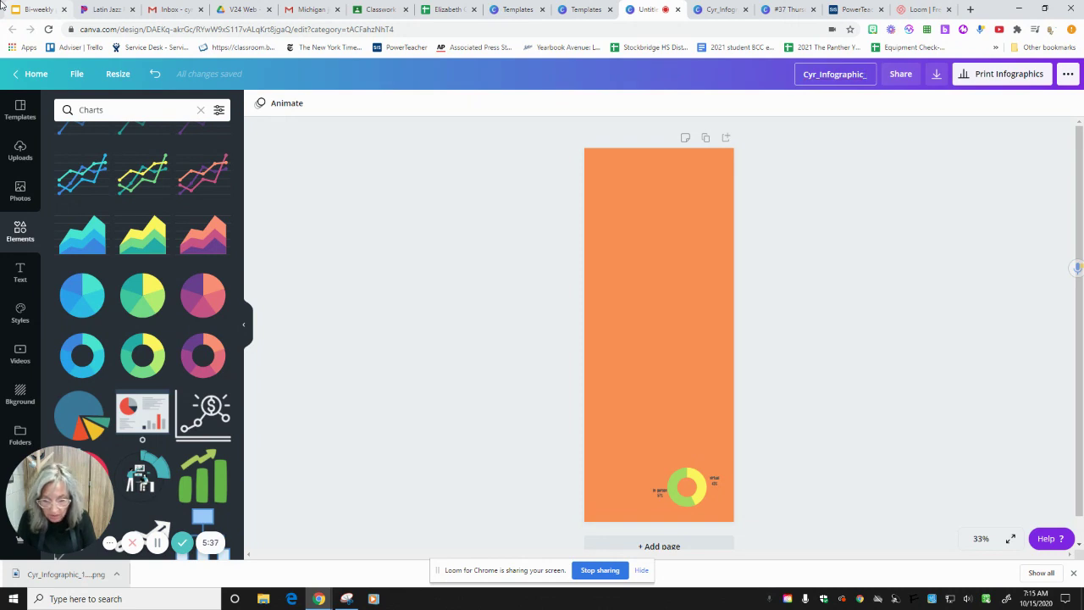
text(10_15)
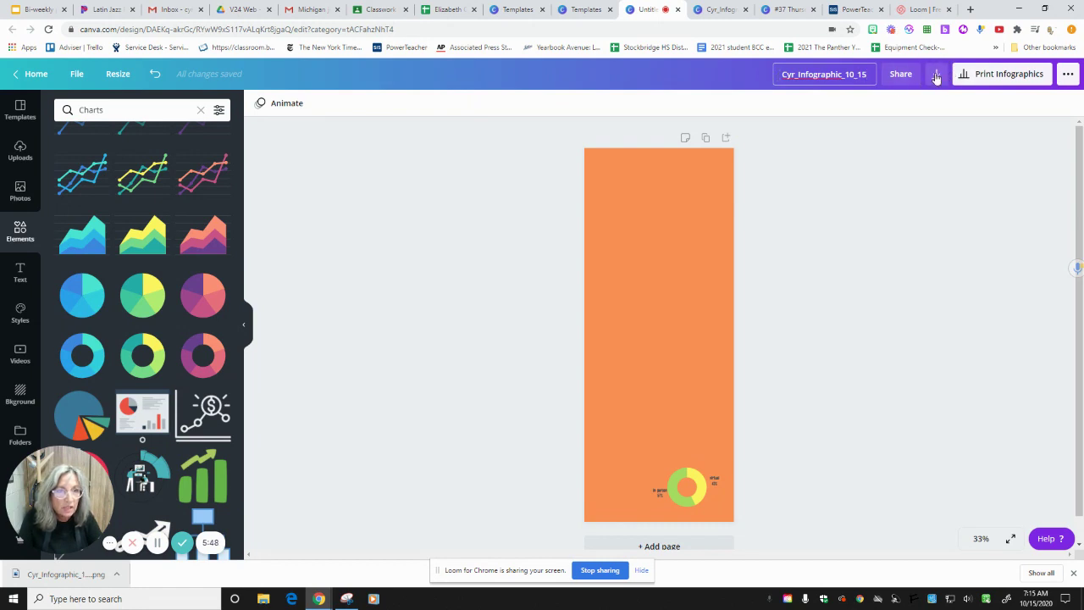
click(937, 77)
click(958, 156)
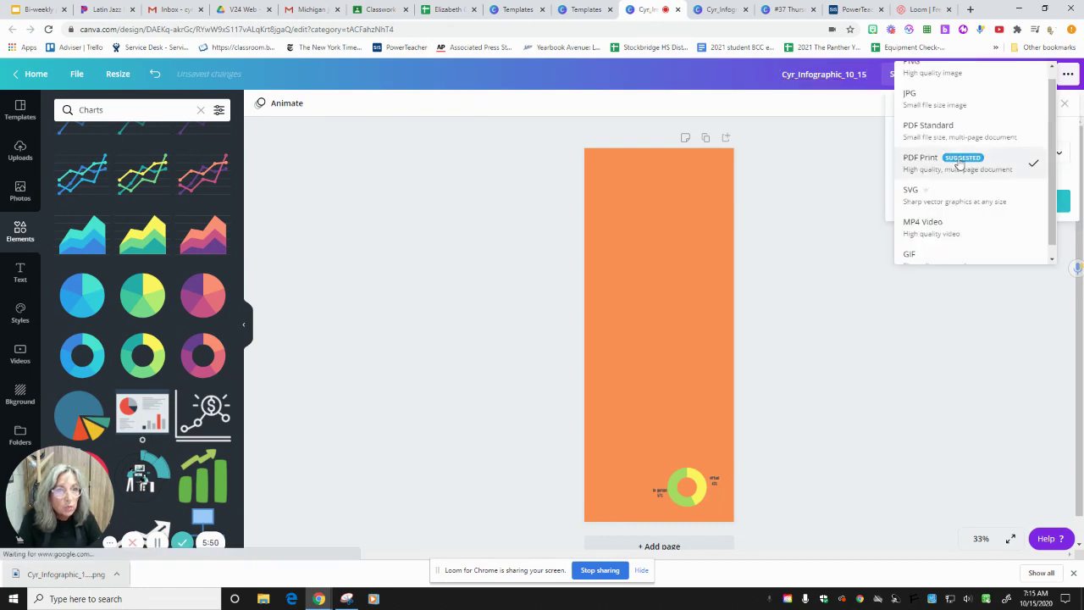
scroll(961, 100, up, 1)
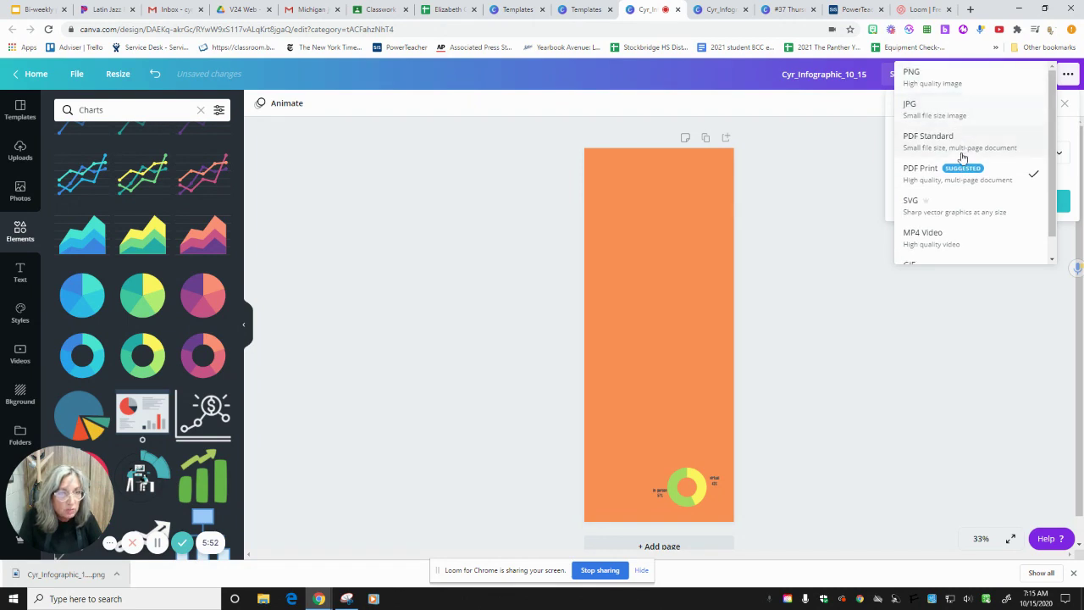
click(942, 81)
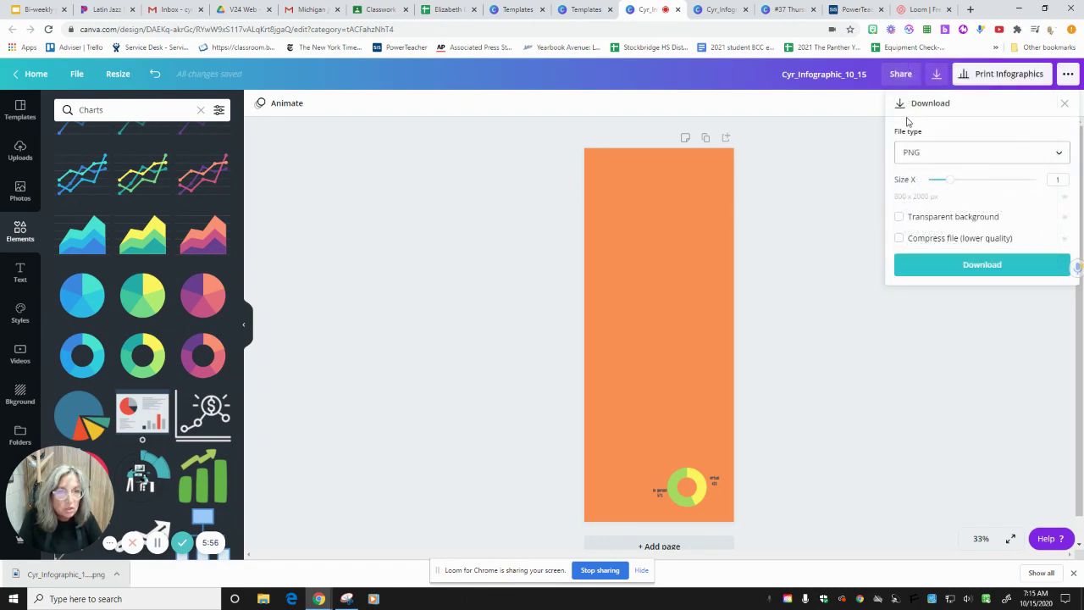
click(989, 268)
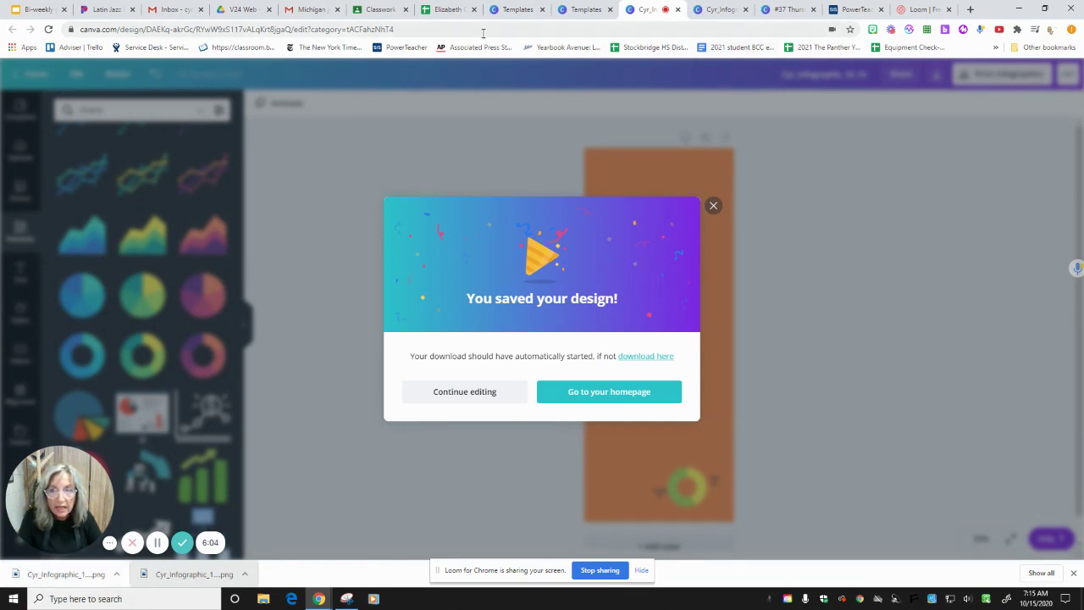
- In Google Drive, open the Uncaged Student News shared drive
click(239, 10)
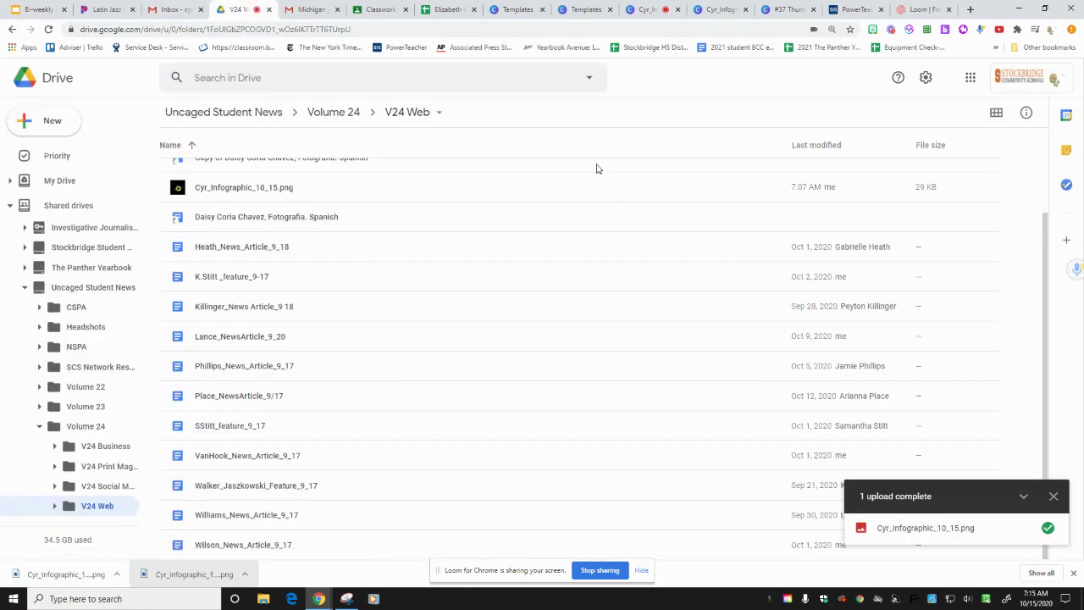
click(11, 206)
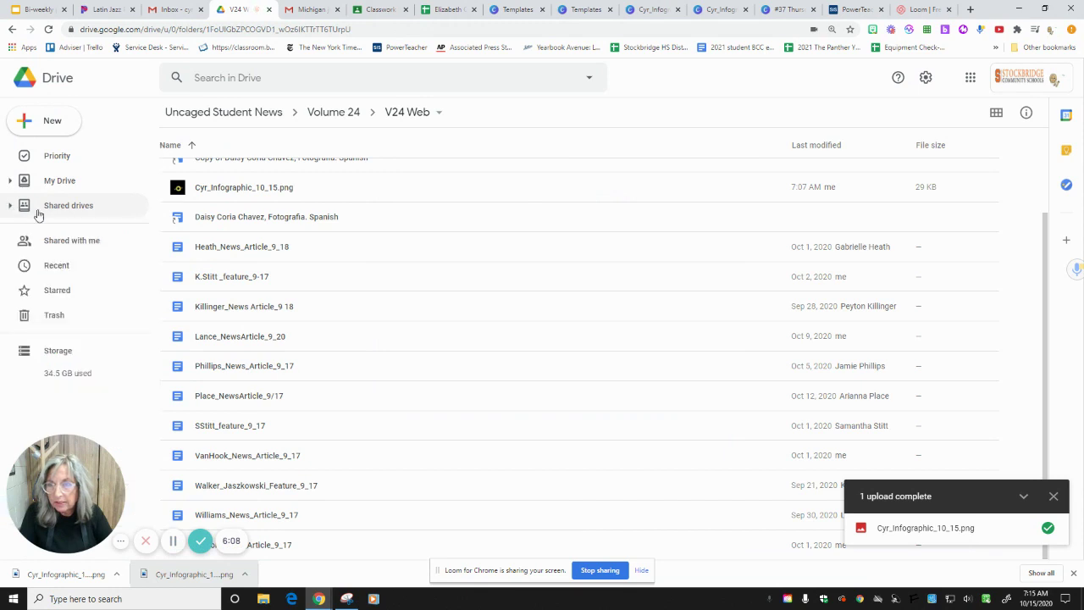
click(71, 208)
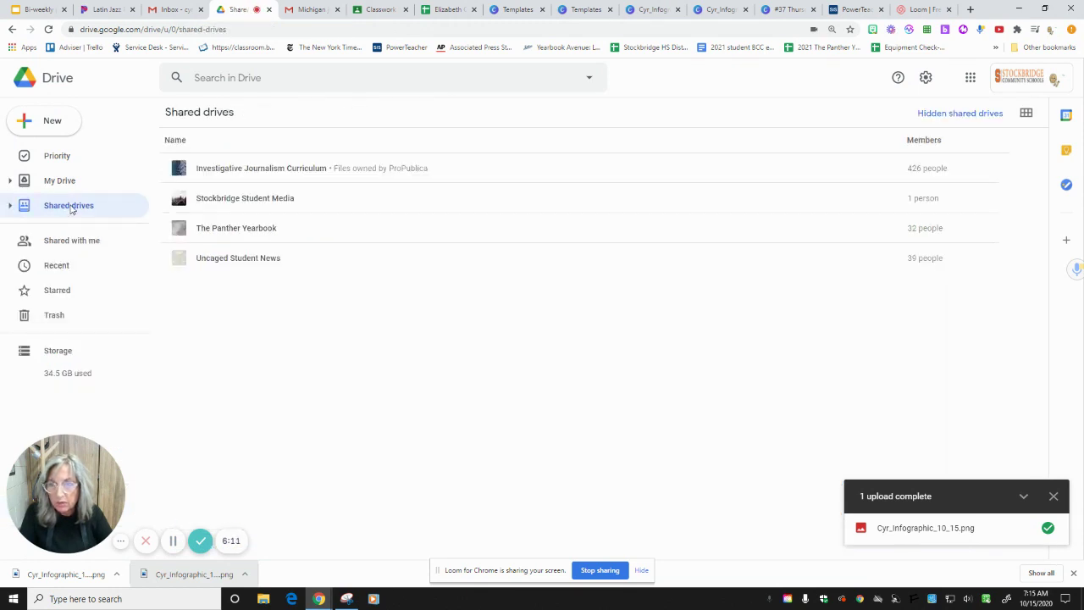
click(238, 265)
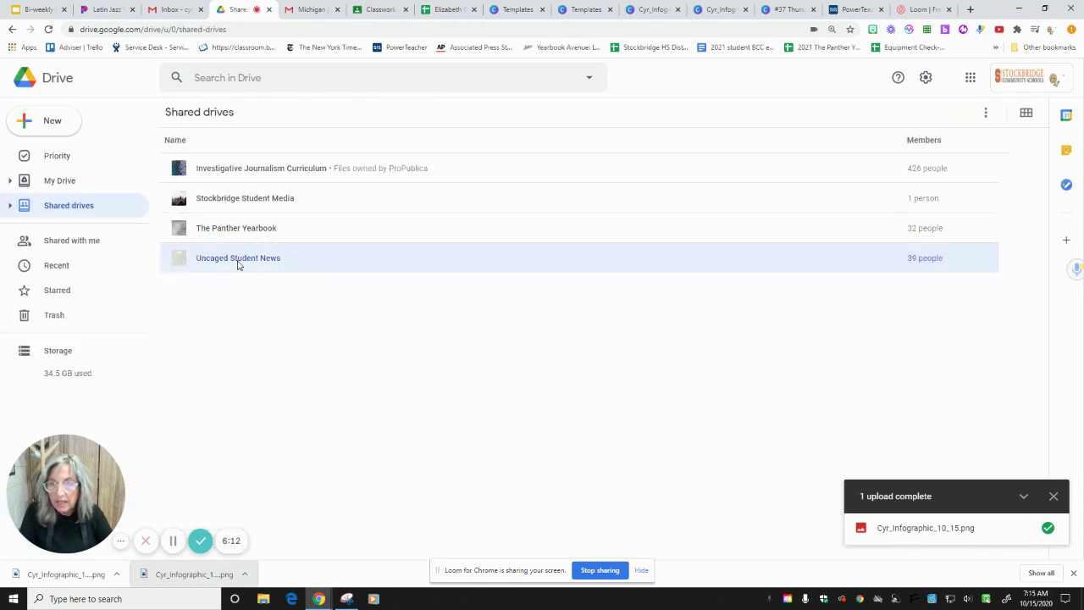
double_click(238, 264)
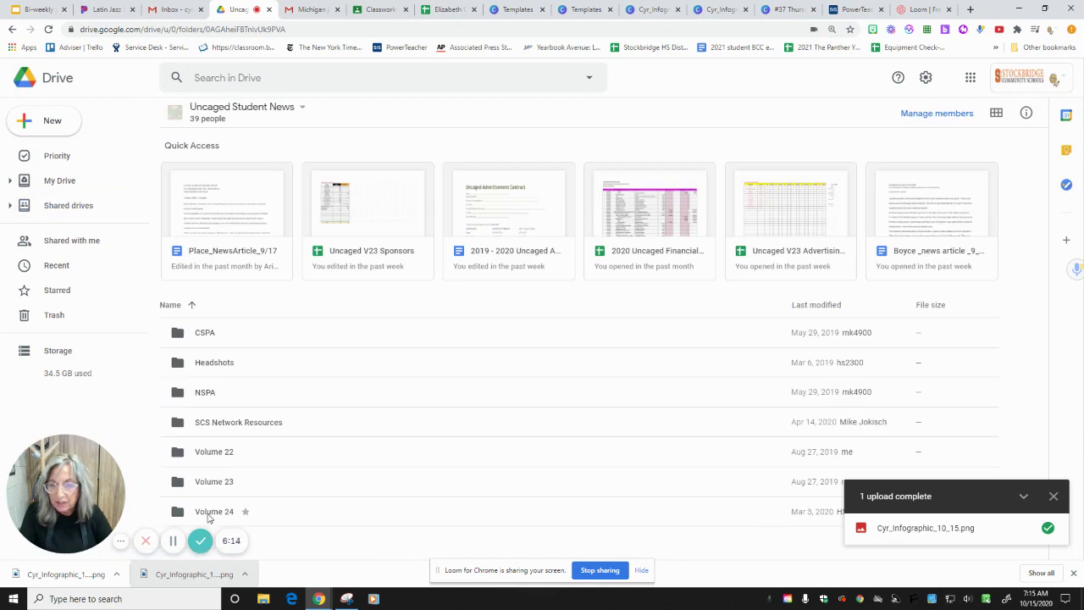
- Upload the PNG into Volume 24 > V24 Web, updating the existing Cyr_Infographic_10_15.png
double_click(212, 512)
click(198, 266)
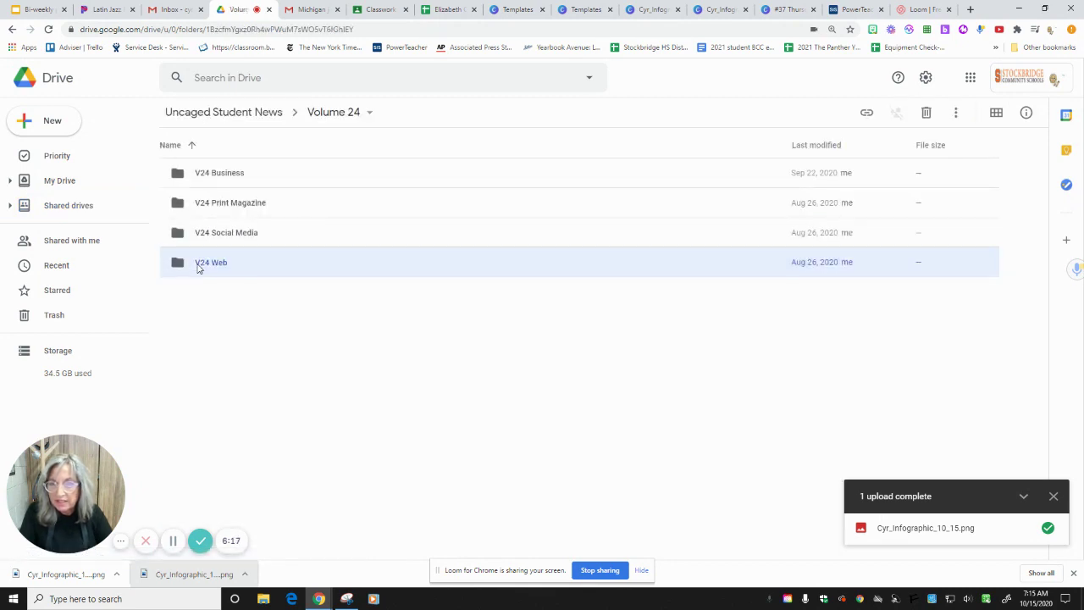
double_click(198, 266)
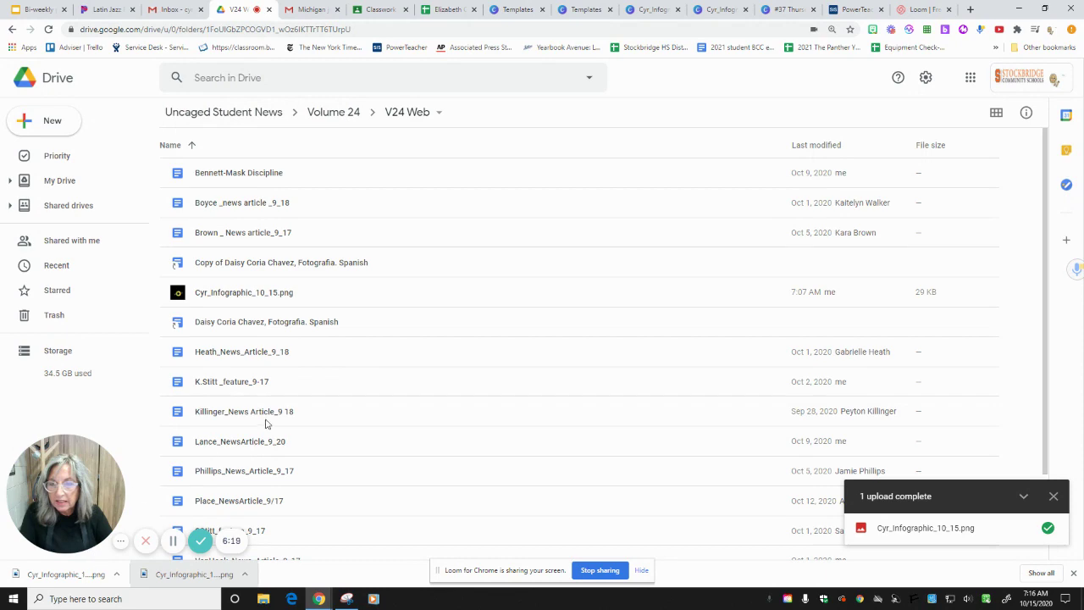
drag(38, 574, 265, 410)
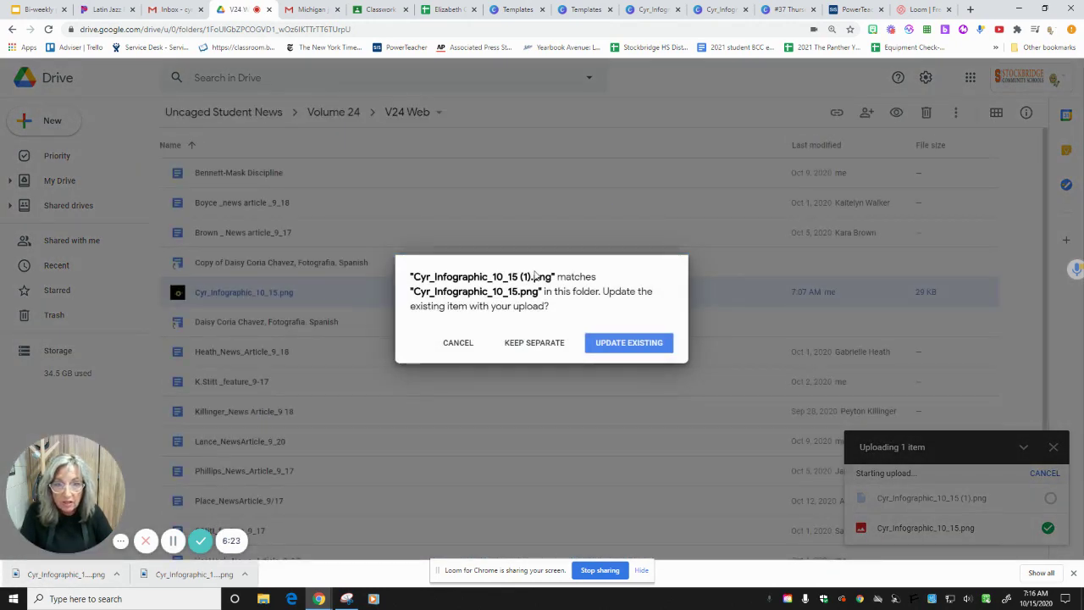
click(628, 343)
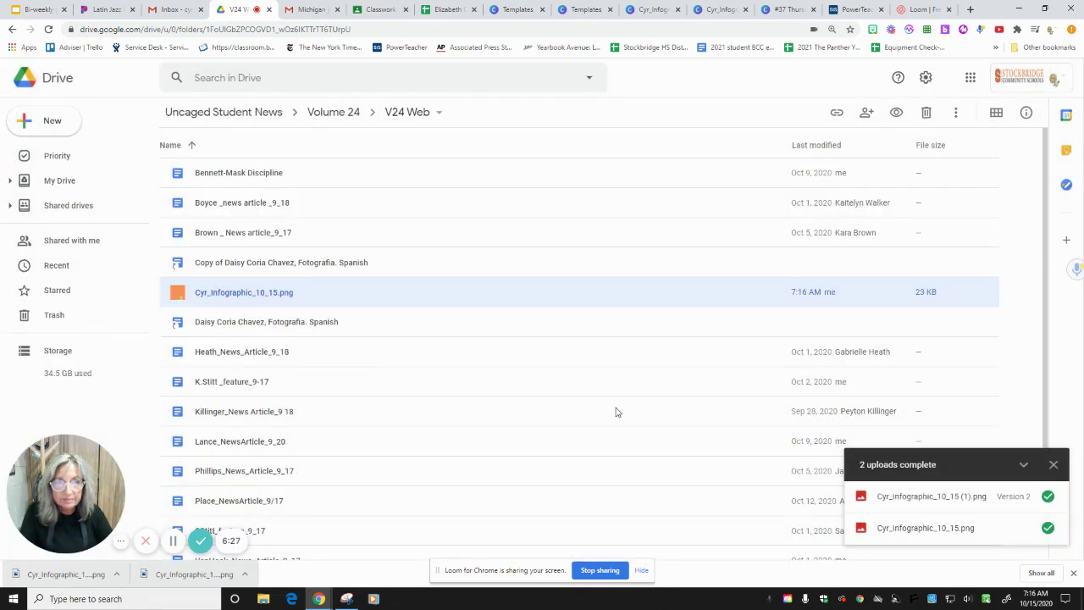